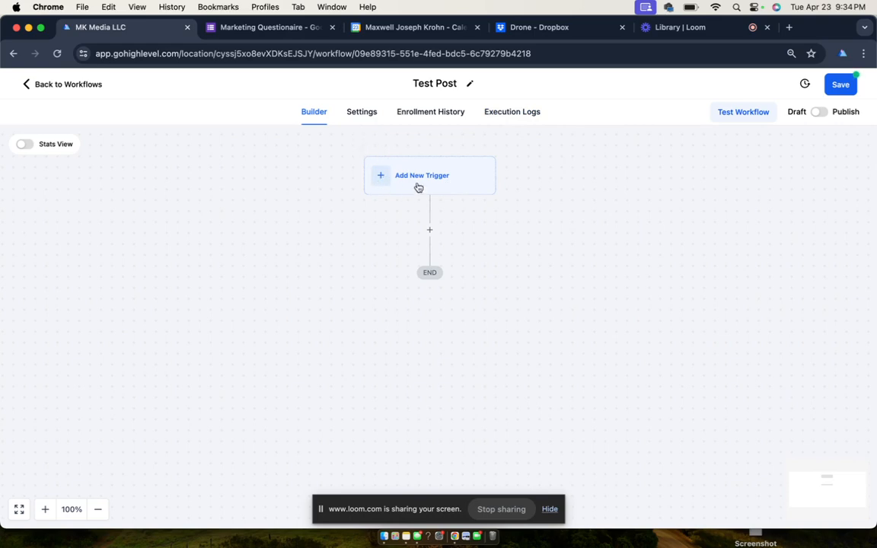
Start a new Instagram - Comment(s) On A Post trigger for the Test Post workflow.
{"action": "left_click", "coordinate": [389, 183]}
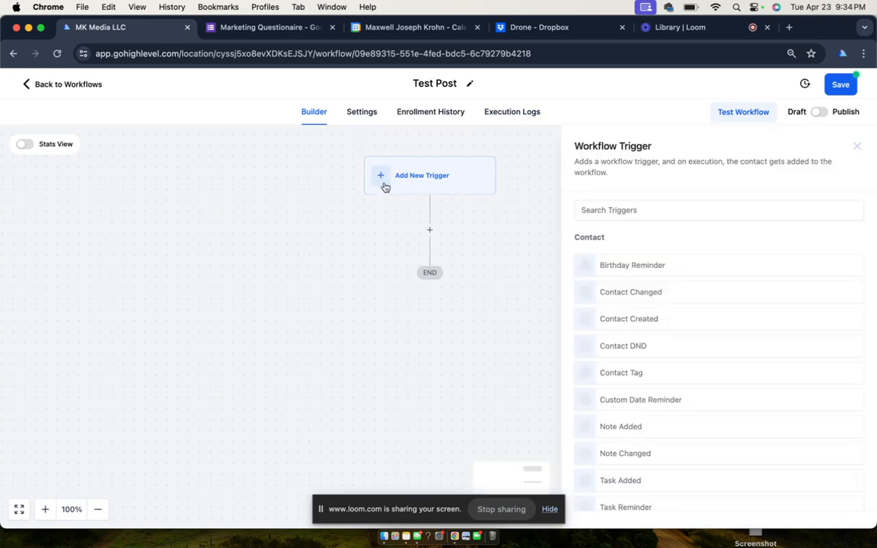
{"action": "scroll", "coordinate": [773, 287], "scroll_direction": "down", "scroll_amount": 10}
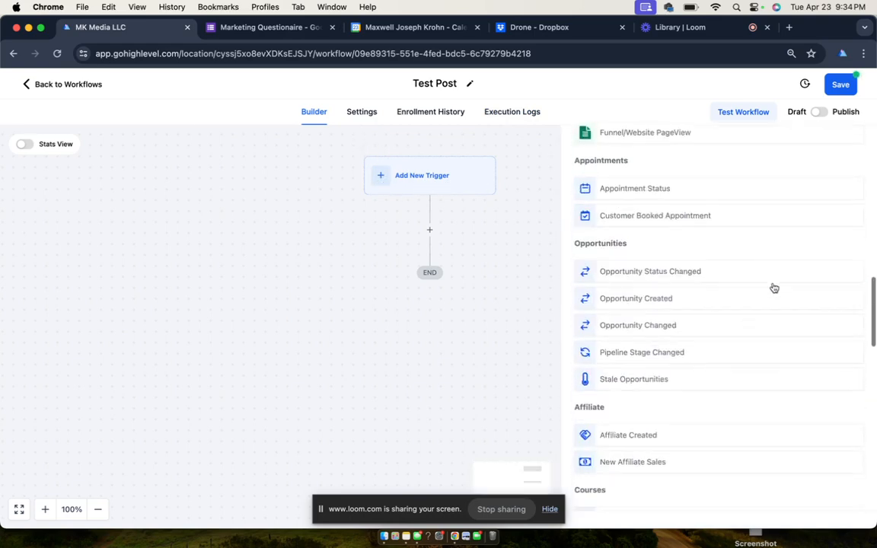
{"action": "scroll", "coordinate": [773, 288], "scroll_direction": "down", "scroll_amount": 15}
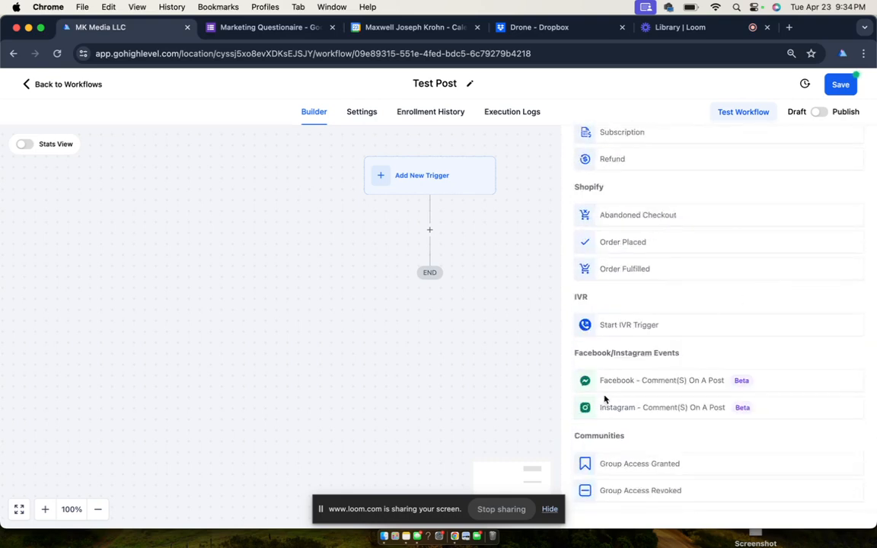
{"action": "left_click", "coordinate": [703, 419]}
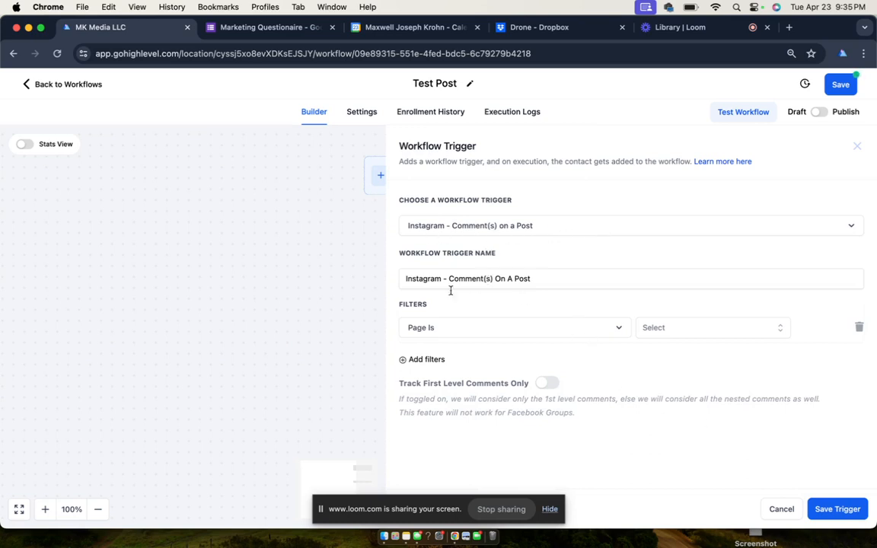
Set the trigger's Page Is filter to MK Media.
{"action": "left_click", "coordinate": [532, 327]}
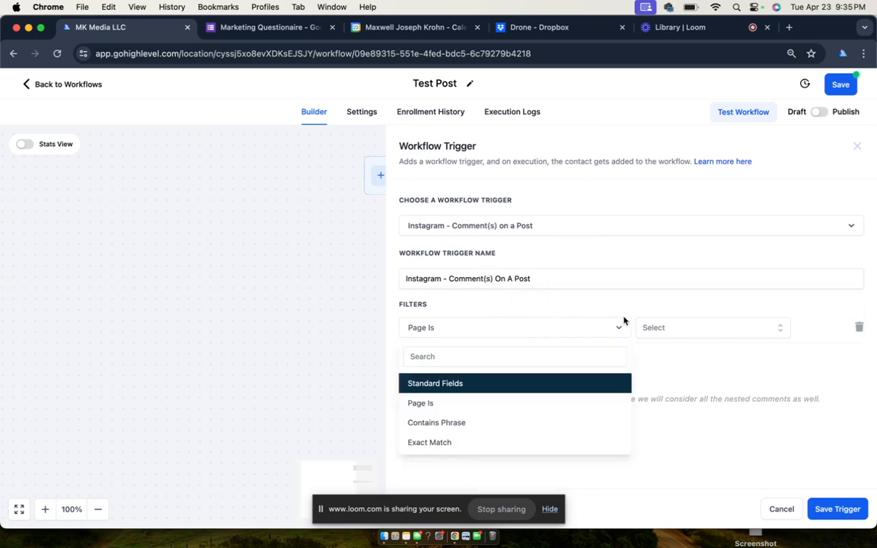
{"action": "left_click", "coordinate": [669, 327]}
{"action": "left_click", "coordinate": [677, 377]}
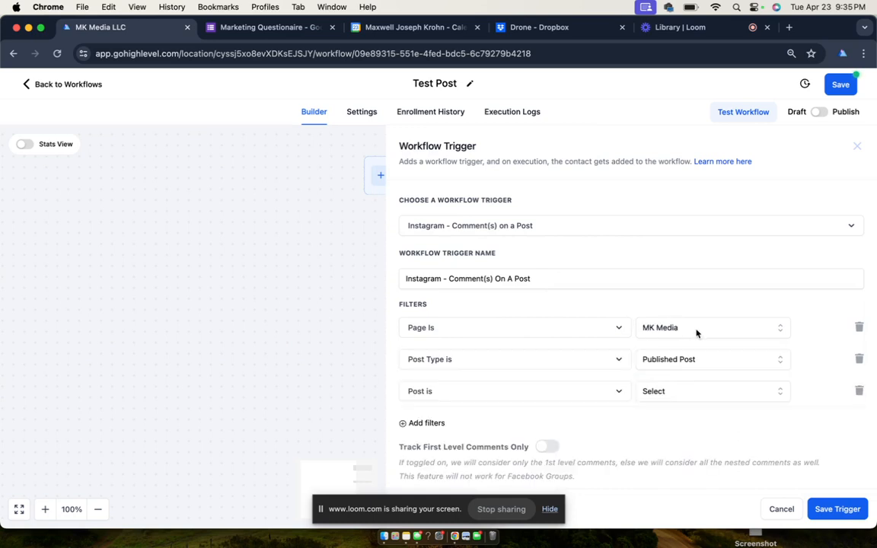
Keep Published Post as the post type and set the Post is filter to the "Why You Need A Personal Website In 2024" post.
{"action": "left_click", "coordinate": [491, 365]}
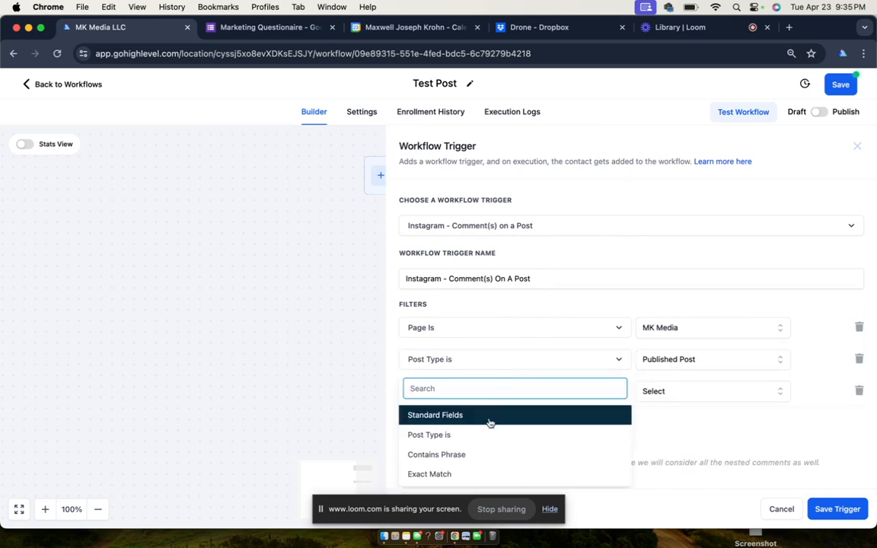
{"action": "left_click", "coordinate": [687, 362]}
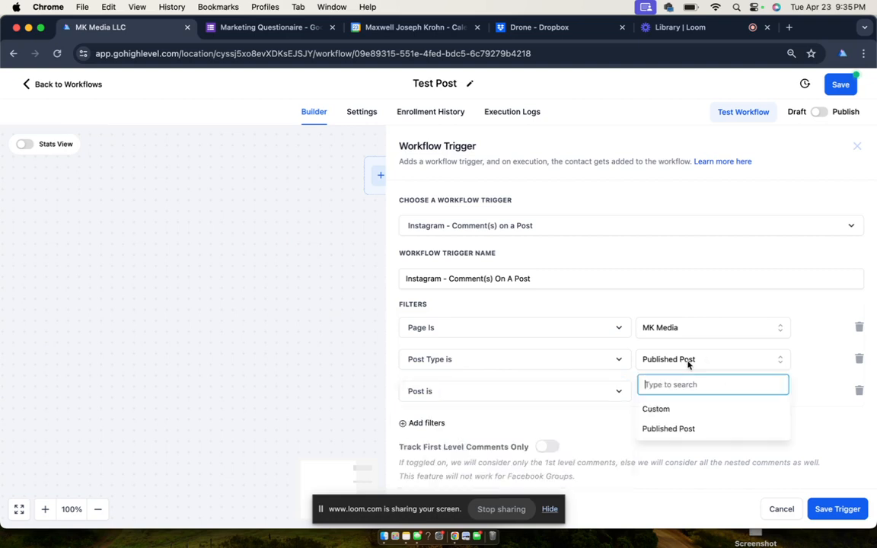
{"action": "left_click", "coordinate": [816, 360]}
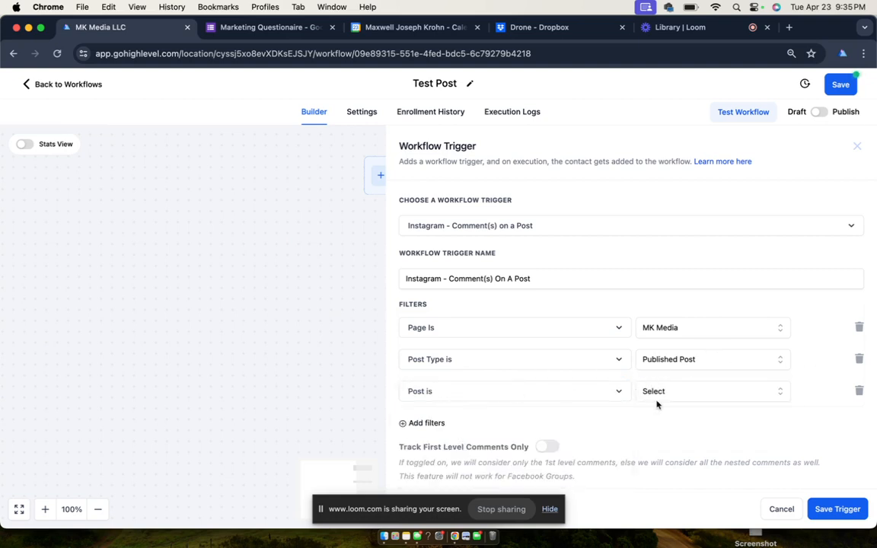
{"action": "scroll", "coordinate": [656, 404], "scroll_direction": "down", "scroll_amount": 1}
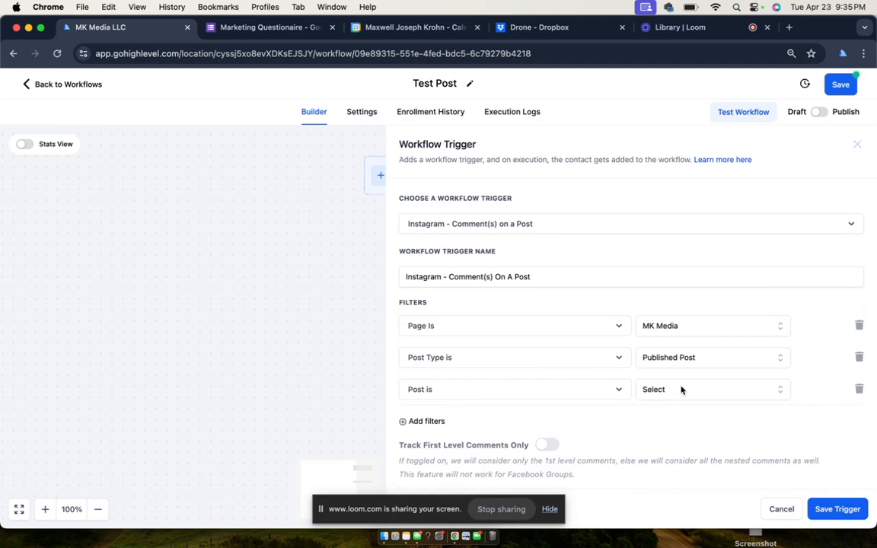
{"action": "left_click", "coordinate": [681, 389]}
{"action": "scroll", "coordinate": [681, 388], "scroll_direction": "down", "scroll_amount": 4}
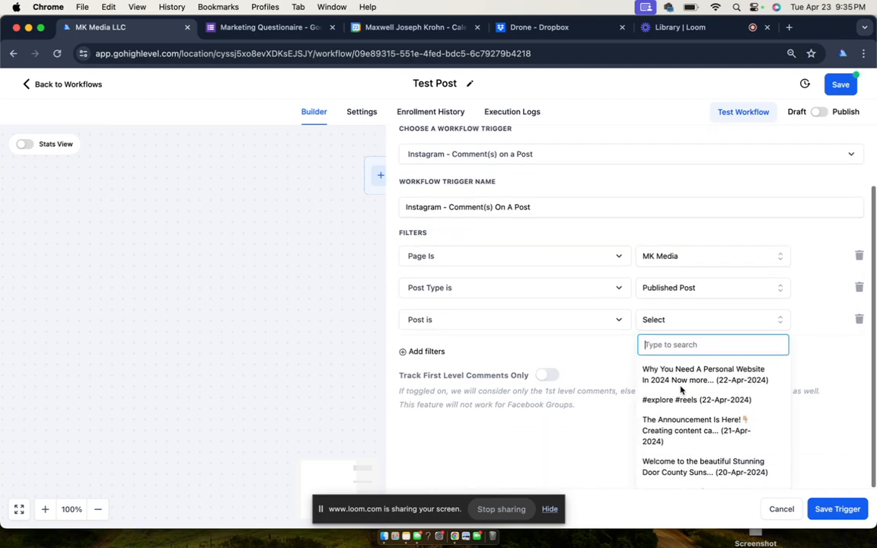
{"action": "left_click", "coordinate": [740, 376]}
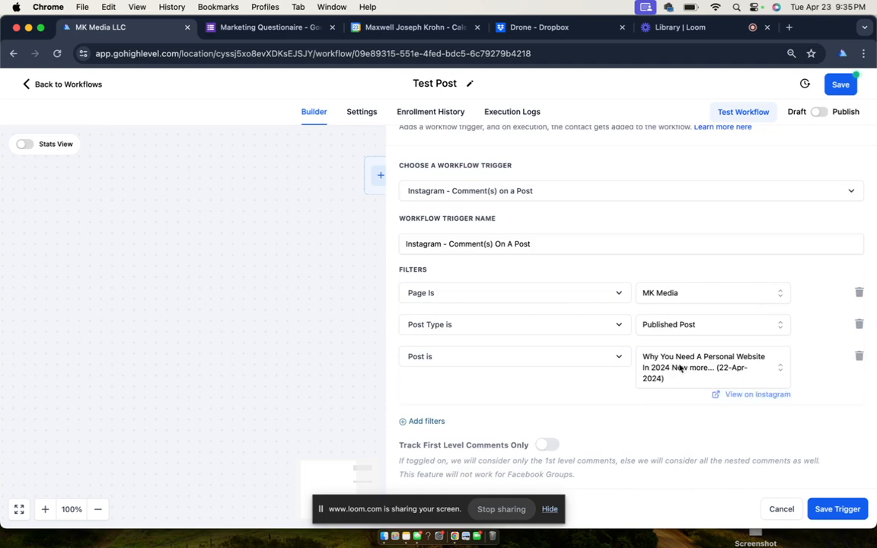
View the chosen post on Instagram, pause the reel, and examine the caption for the keyword viewers should comment.
{"action": "left_click", "coordinate": [754, 395]}
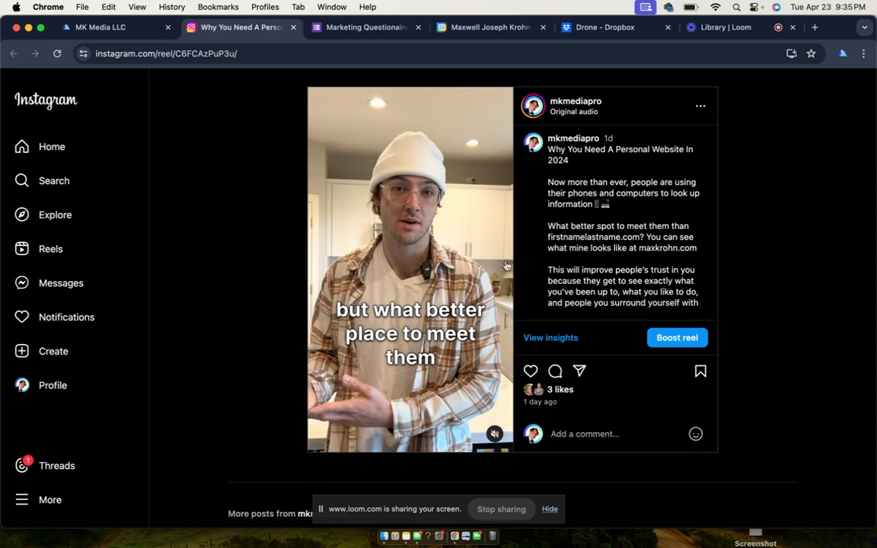
{"action": "left_click", "coordinate": [389, 292]}
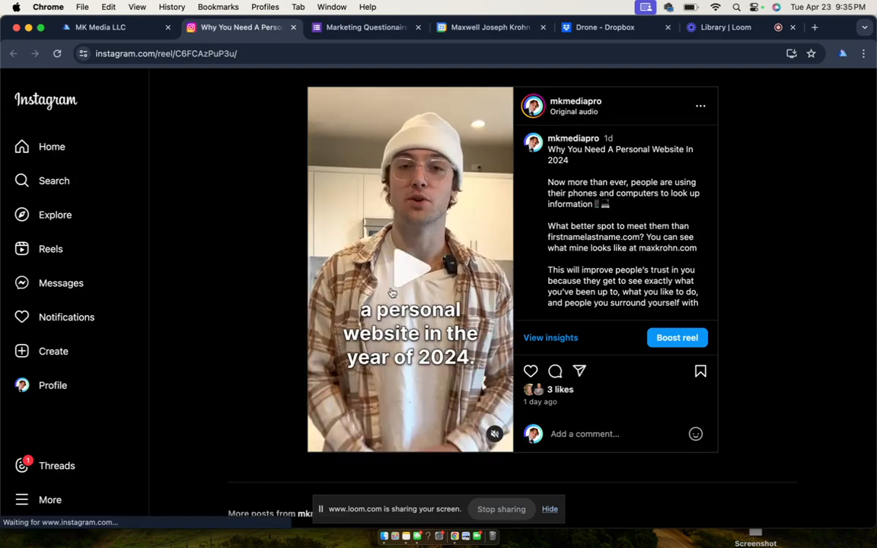
{"action": "scroll", "coordinate": [618, 219], "scroll_direction": "down", "scroll_amount": 10}
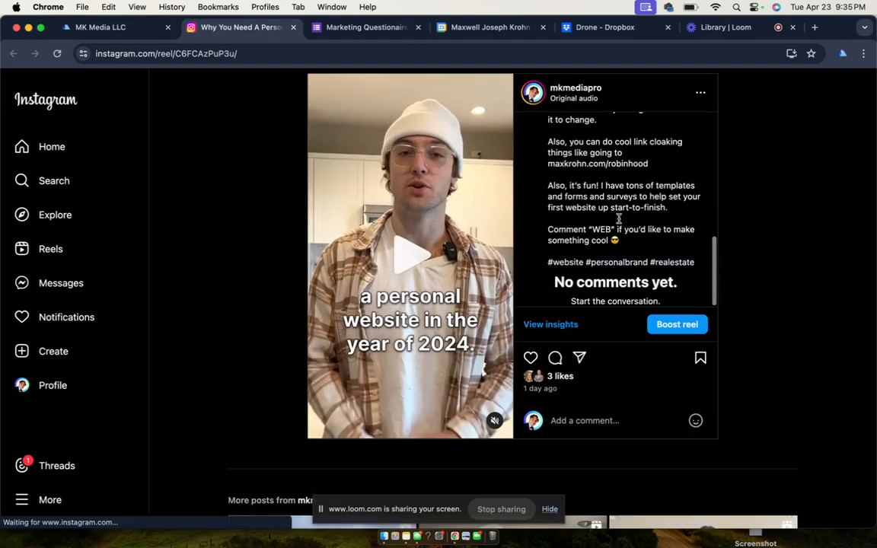
{"action": "scroll", "coordinate": [618, 219], "scroll_direction": "up", "scroll_amount": 1}
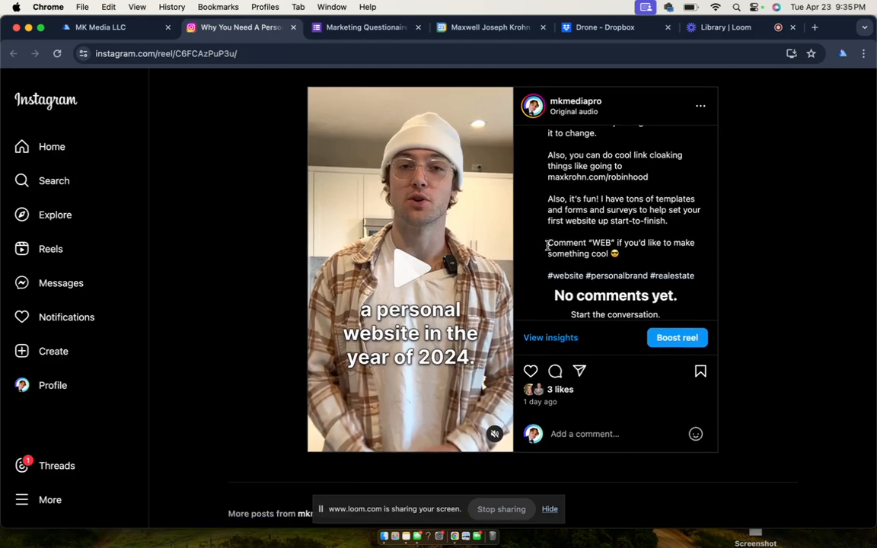
{"action": "left_click_drag", "start_coordinate": [547, 245], "coordinate": [624, 271]}
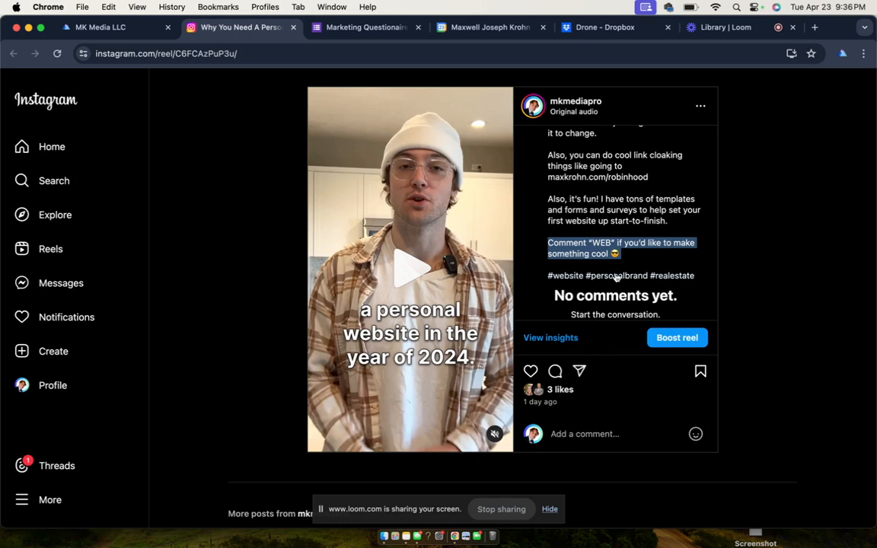
{"action": "left_click_drag", "start_coordinate": [589, 244], "coordinate": [618, 244]}
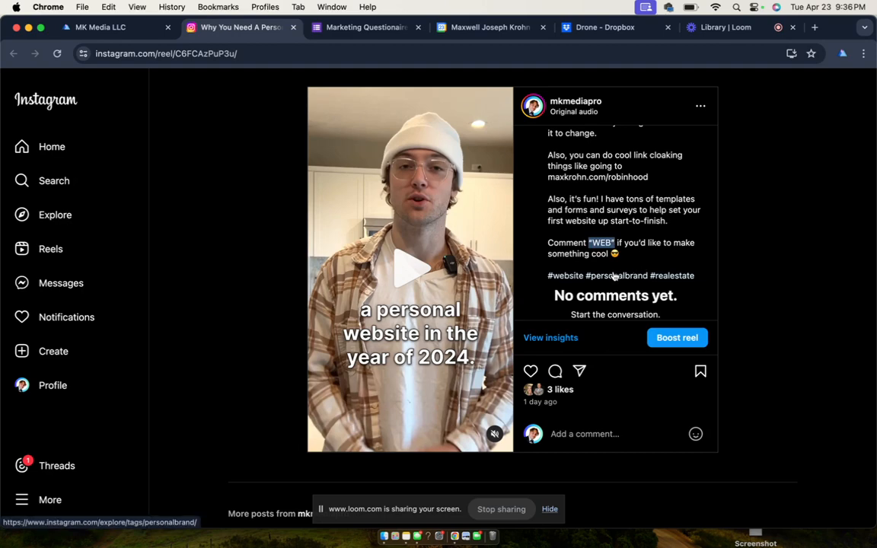
Return to the workflow trigger, add an Exact Match filter with the value WEB, and save it with Track First Level Comments Only enabled.
{"action": "left_click", "coordinate": [121, 38]}
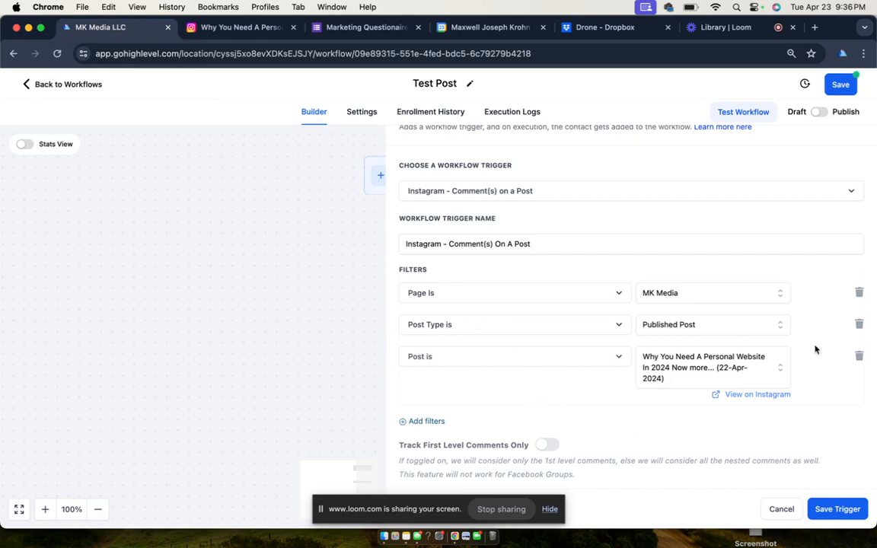
{"action": "left_click", "coordinate": [443, 421]}
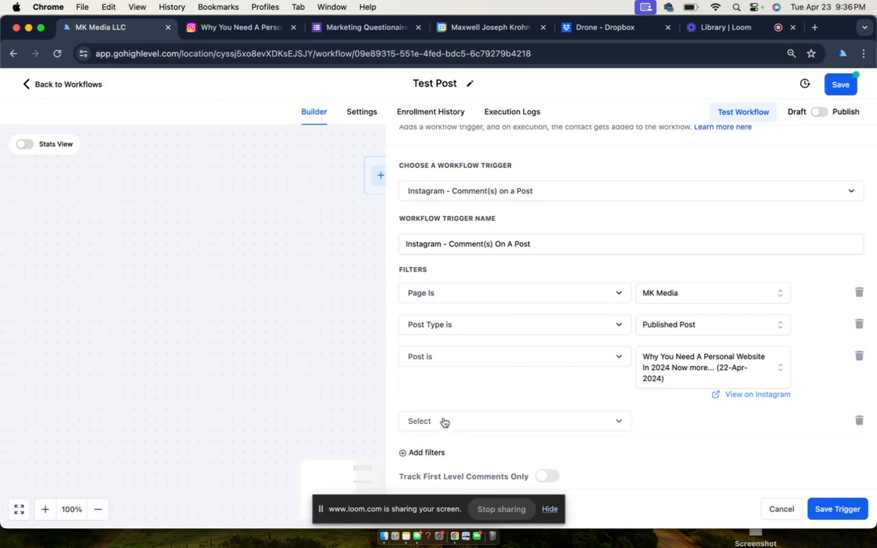
{"action": "left_click", "coordinate": [446, 422]}
{"action": "scroll", "coordinate": [500, 444], "scroll_direction": "down", "scroll_amount": 1}
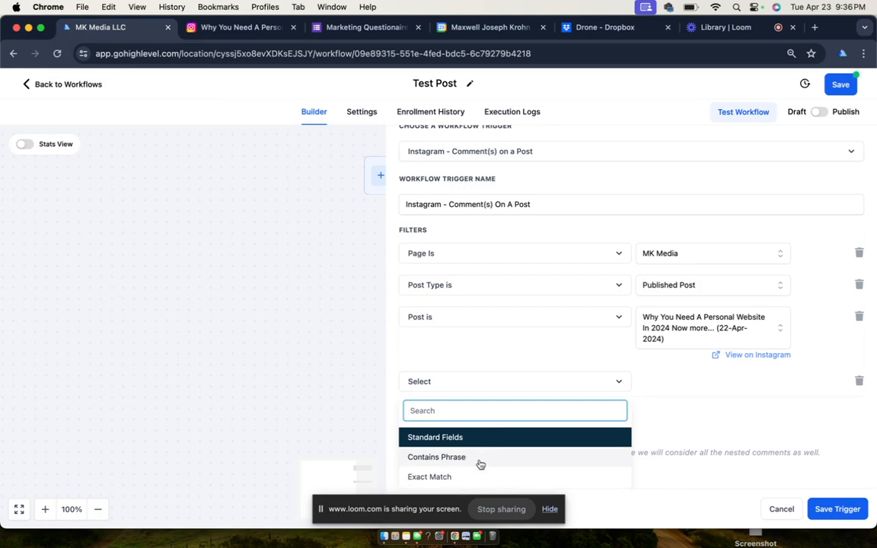
{"action": "left_click", "coordinate": [459, 476]}
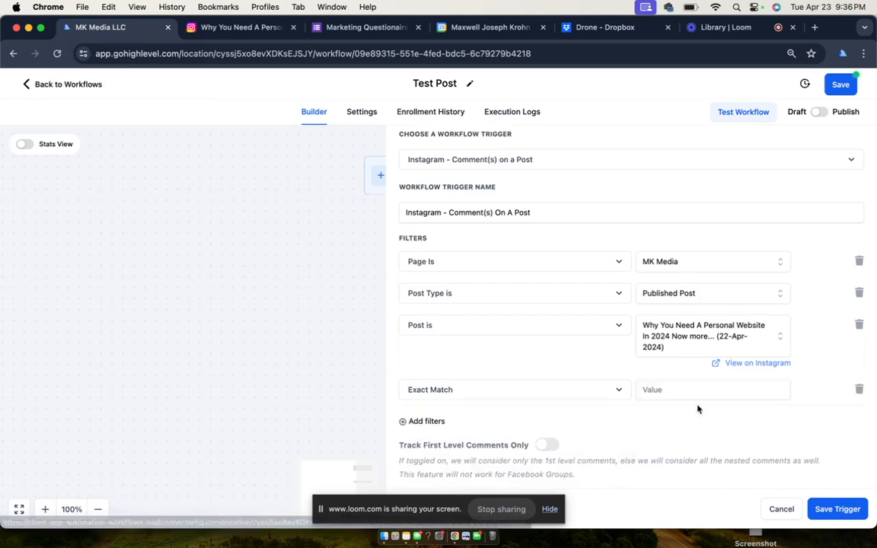
{"action": "left_click", "coordinate": [705, 395]}
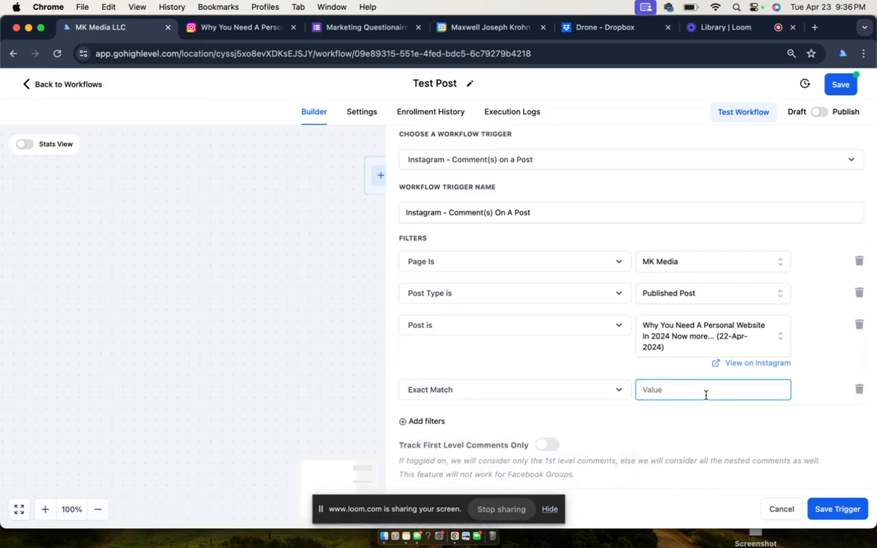
{"action": "type", "text": "WEB"}
{"action": "left_click", "coordinate": [546, 445]}
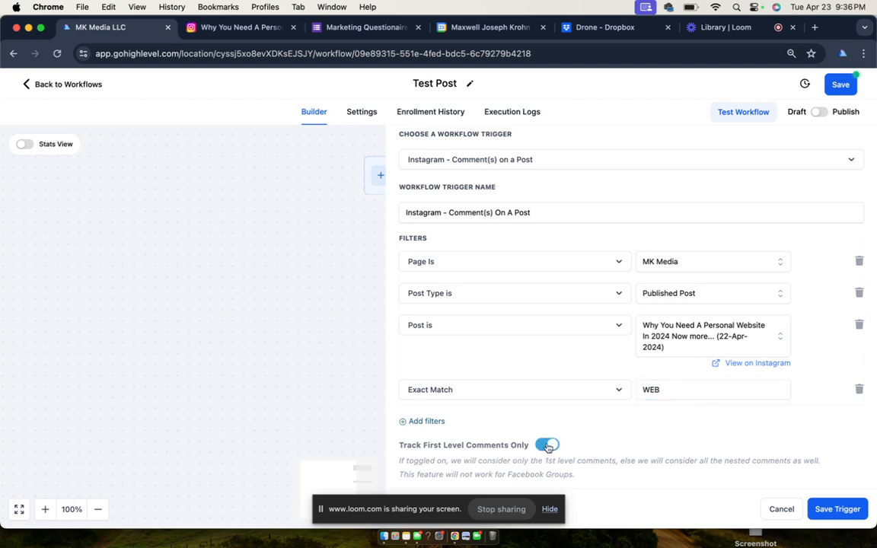
{"action": "left_click", "coordinate": [834, 509]}
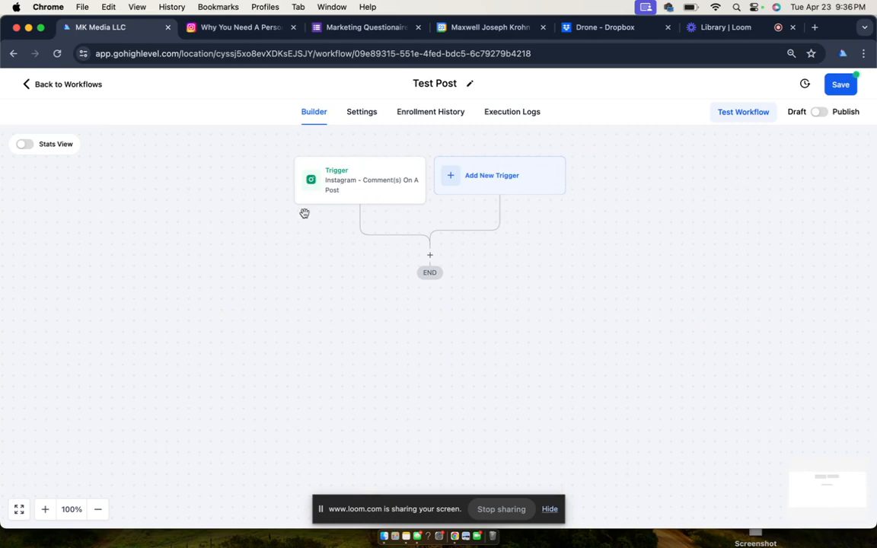
Recheck the comment instruction in the Instagram post's caption, and return to the workflow builder.
{"action": "left_click", "coordinate": [243, 28]}
{"action": "left_click", "coordinate": [724, 271]}
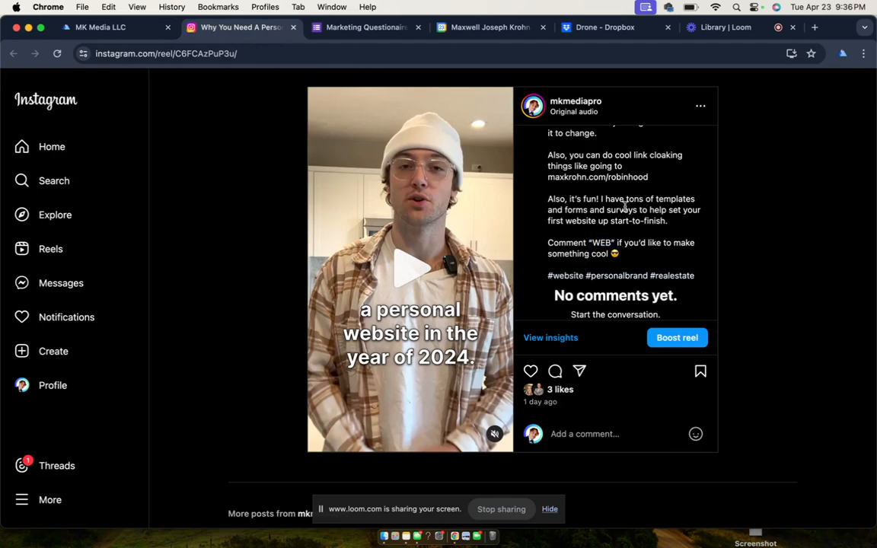
{"action": "left_click", "coordinate": [144, 28]}
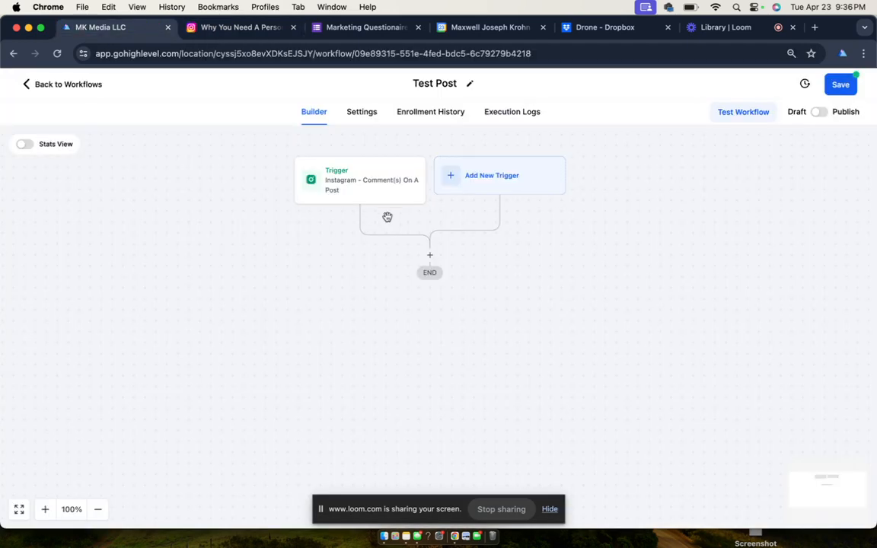
{"action": "left_click", "coordinate": [430, 255]}
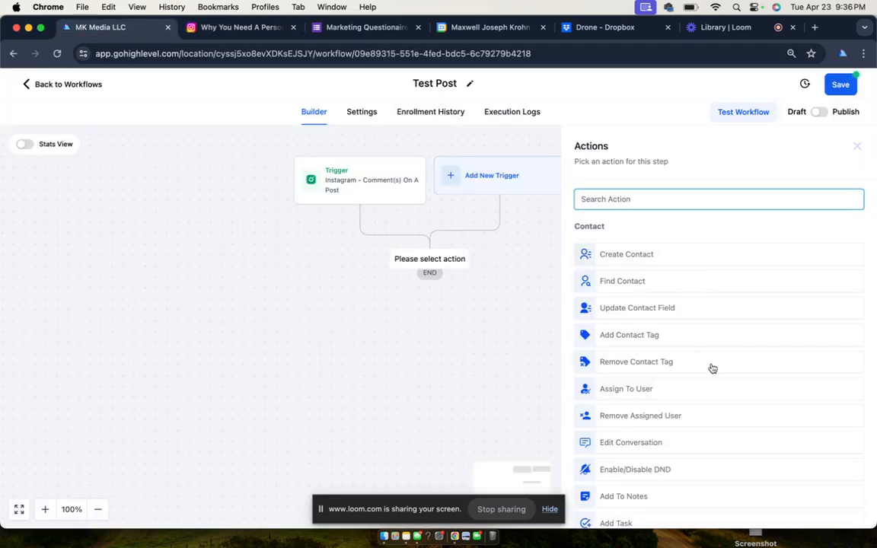
{"action": "scroll", "coordinate": [710, 367], "scroll_direction": "down", "scroll_amount": 4}
{"action": "scroll", "coordinate": [685, 304], "scroll_direction": "up", "scroll_amount": 5}
{"action": "type", "text": "ins"}
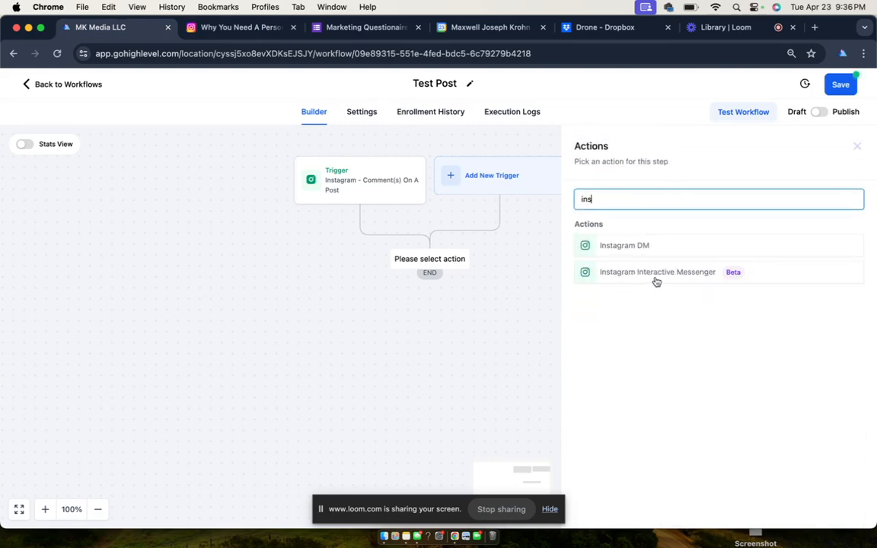
{"action": "left_click", "coordinate": [706, 281]}
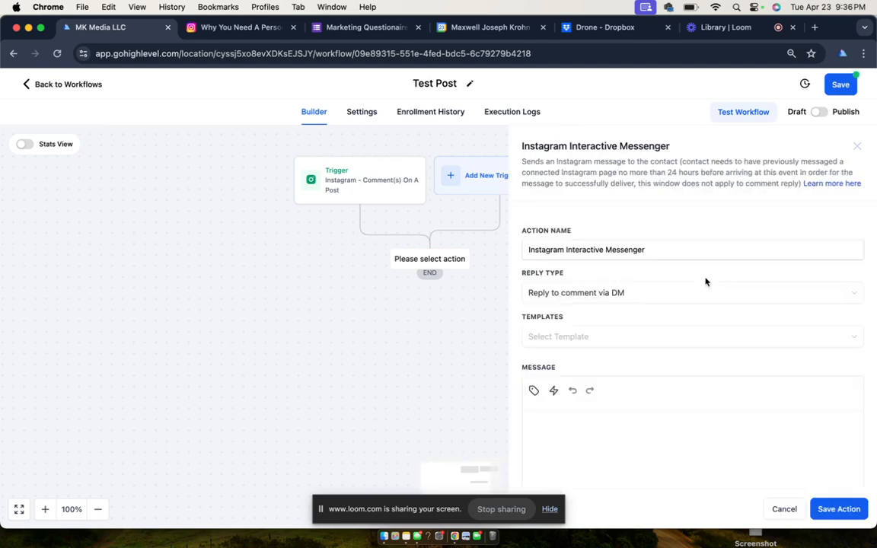
{"action": "left_click", "coordinate": [565, 299]}
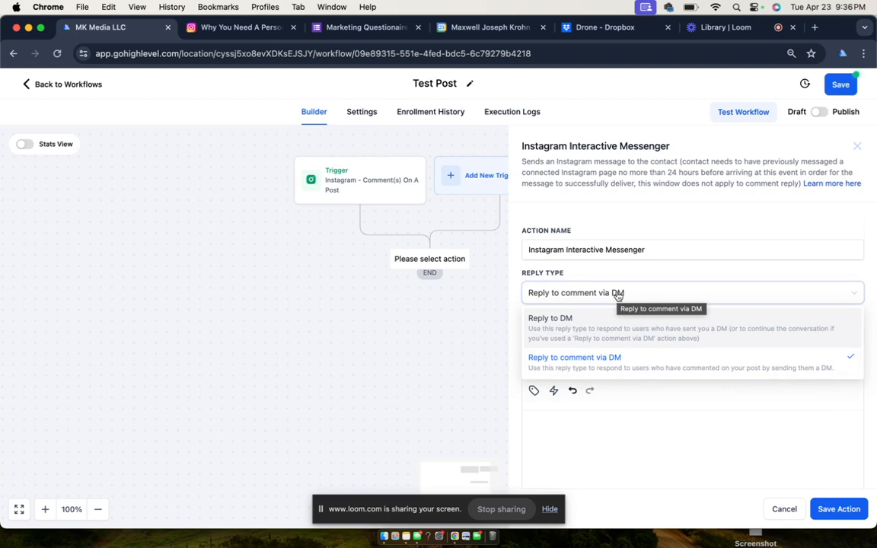
{"action": "left_click", "coordinate": [441, 508]}
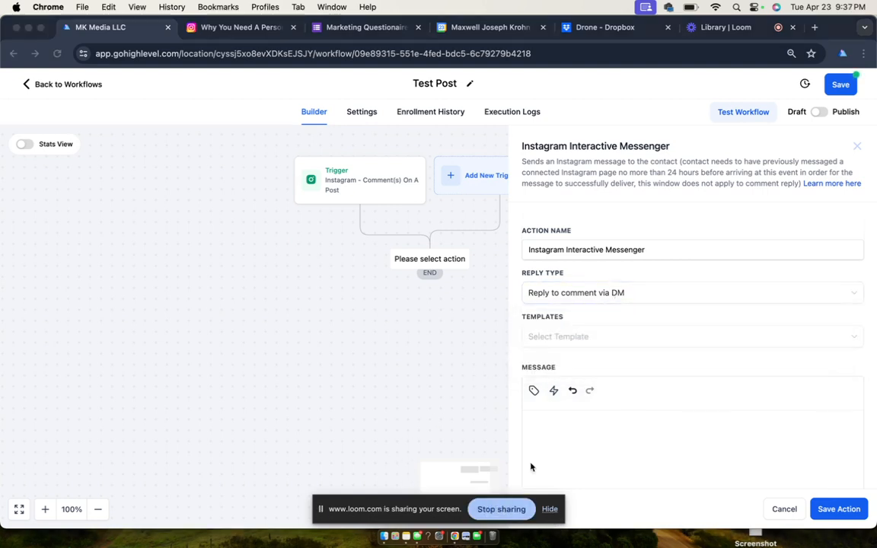
{"action": "left_click", "coordinate": [725, 31]}
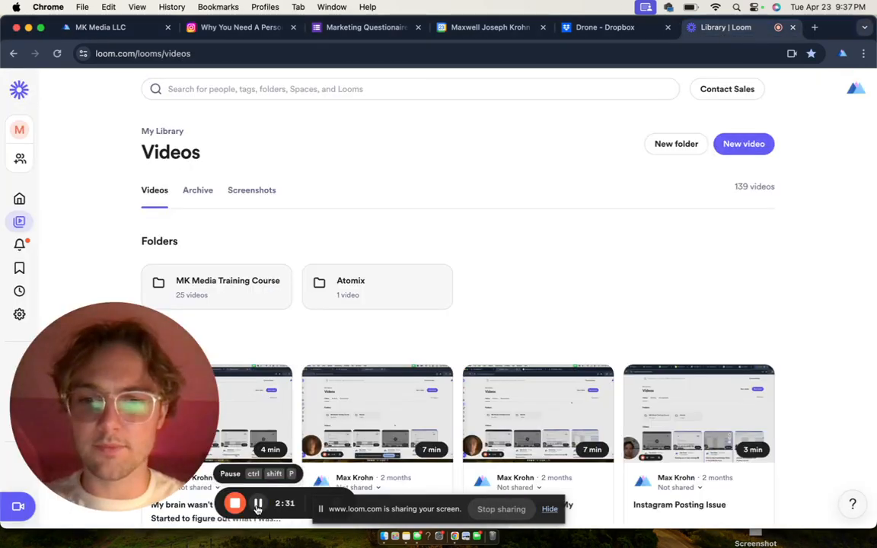
{"action": "left_click", "coordinate": [128, 31]}
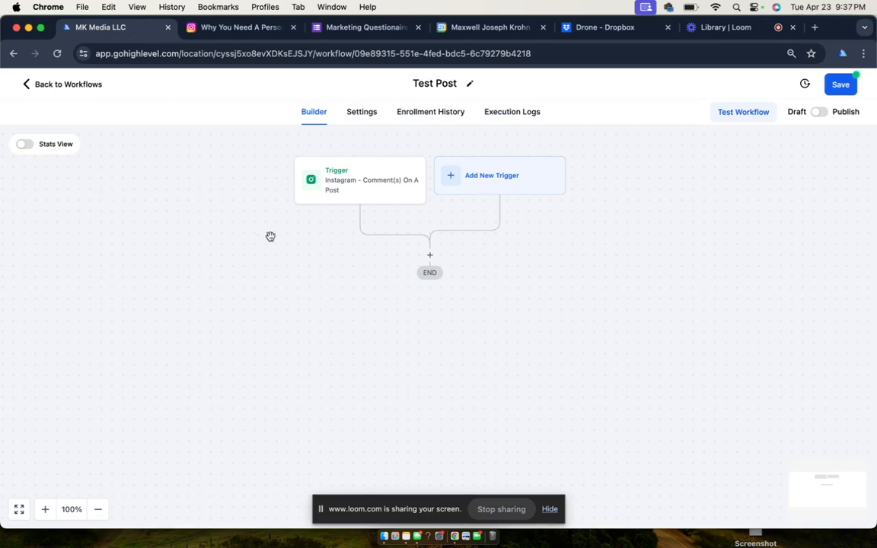
Add a Reply In Comments action directly below the Instagram comment trigger, ready for its first comment reply.
{"action": "left_click", "coordinate": [430, 257]}
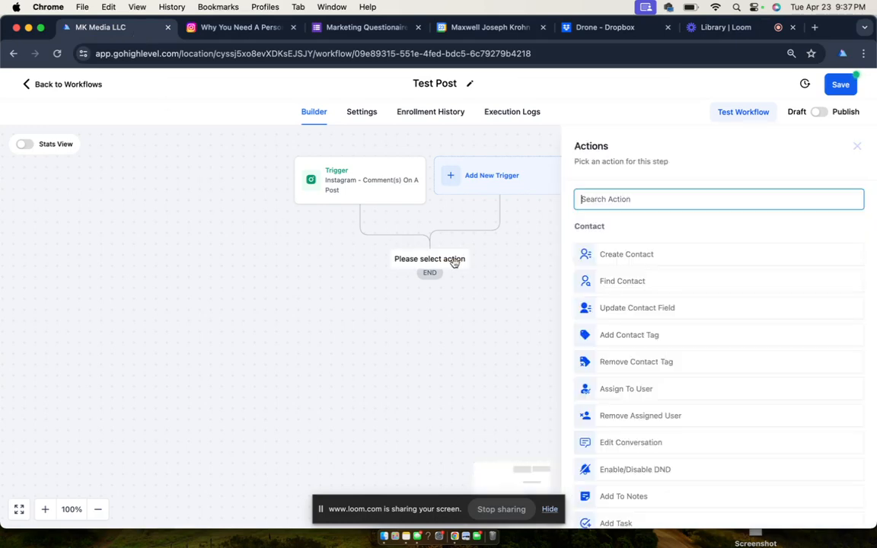
{"action": "scroll", "coordinate": [763, 305], "scroll_direction": "down", "scroll_amount": 6}
{"action": "scroll", "coordinate": [765, 305], "scroll_direction": "down", "scroll_amount": 4}
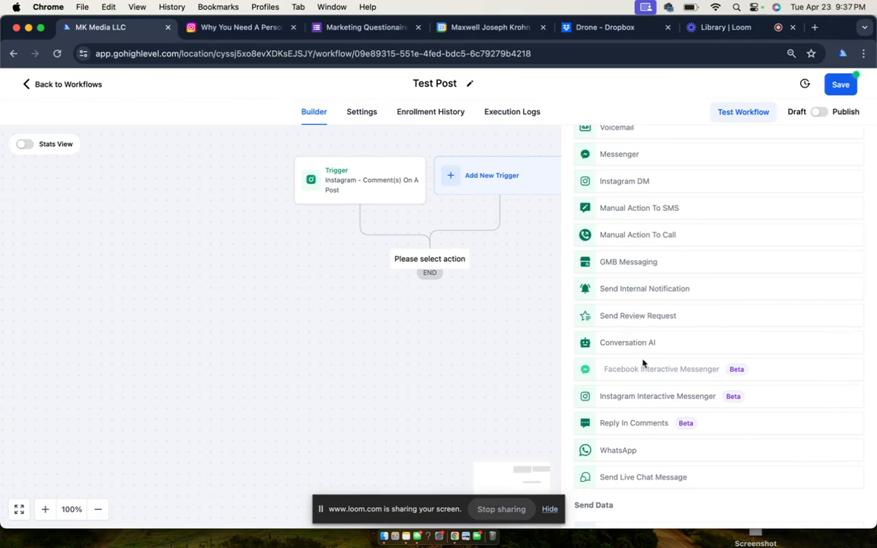
{"action": "left_click", "coordinate": [658, 428]}
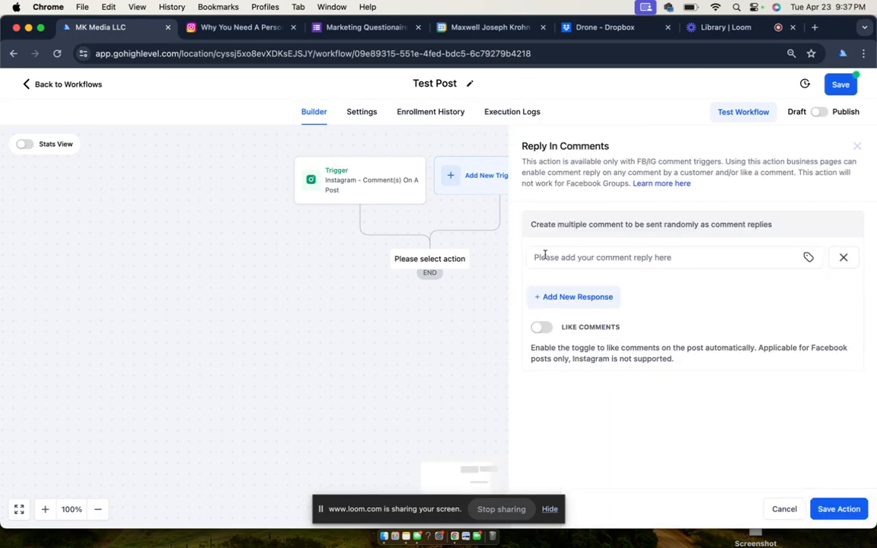
{"action": "left_click", "coordinate": [656, 261]}
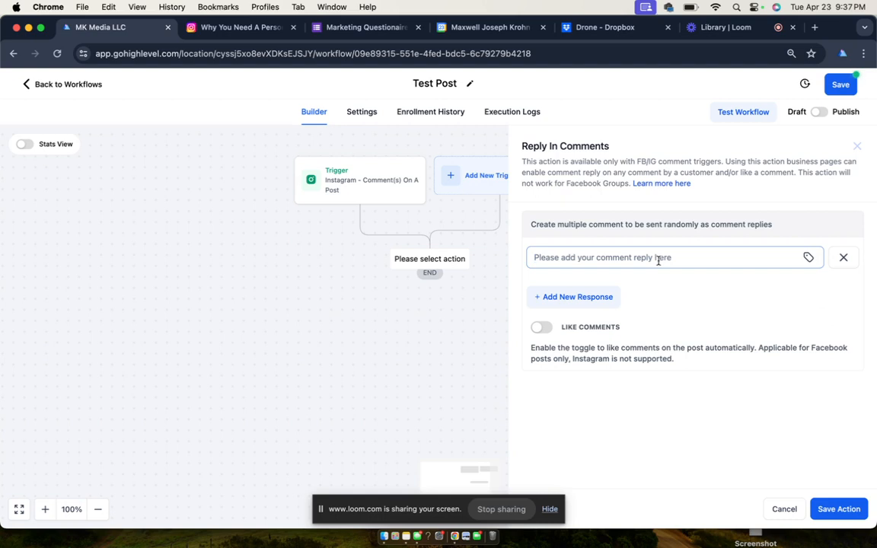
Add seven more response fields to the Reply In Comments action and enable Like Comments.
{"action": "left_click", "coordinate": [605, 296]}
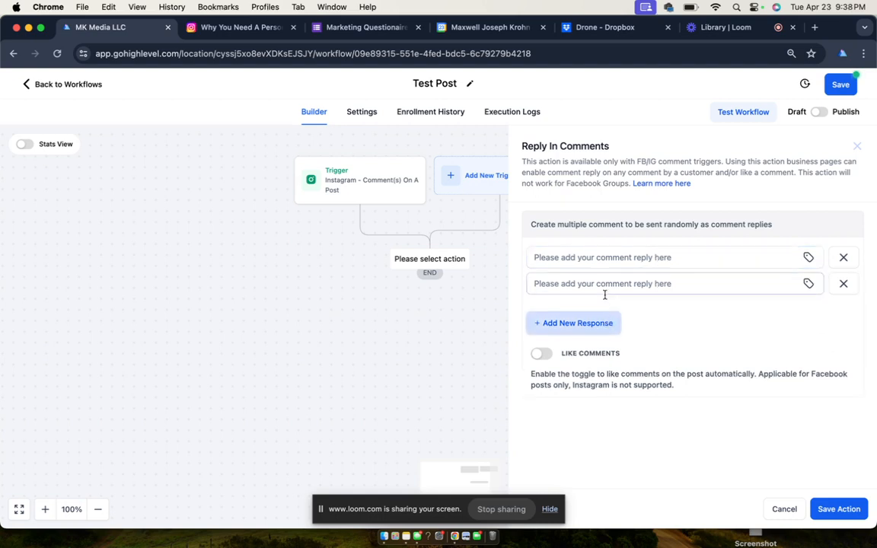
{"action": "left_click", "coordinate": [601, 323]}
{"action": "left_click", "coordinate": [596, 350]}
{"action": "left_click", "coordinate": [595, 374]}
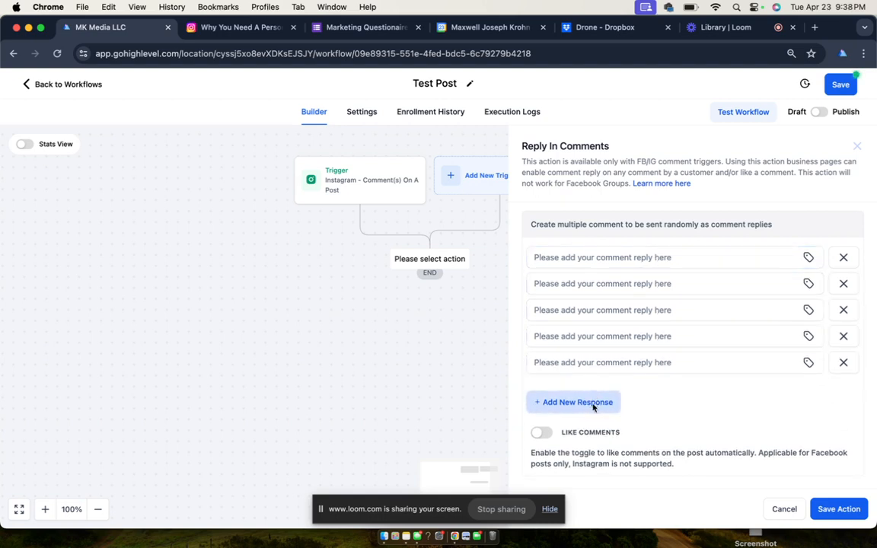
{"action": "left_click", "coordinate": [596, 401]}
{"action": "left_click", "coordinate": [596, 427]}
{"action": "left_click", "coordinate": [593, 454]}
{"action": "scroll", "coordinate": [593, 446], "scroll_direction": "down", "scroll_amount": 2}
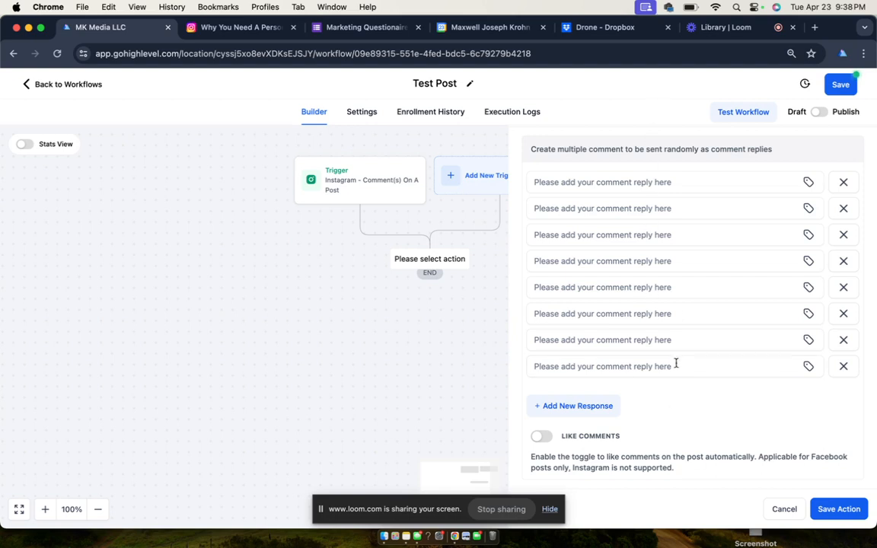
{"action": "left_click", "coordinate": [539, 434]}
{"action": "scroll", "coordinate": [652, 322], "scroll_direction": "up", "scroll_amount": 2}
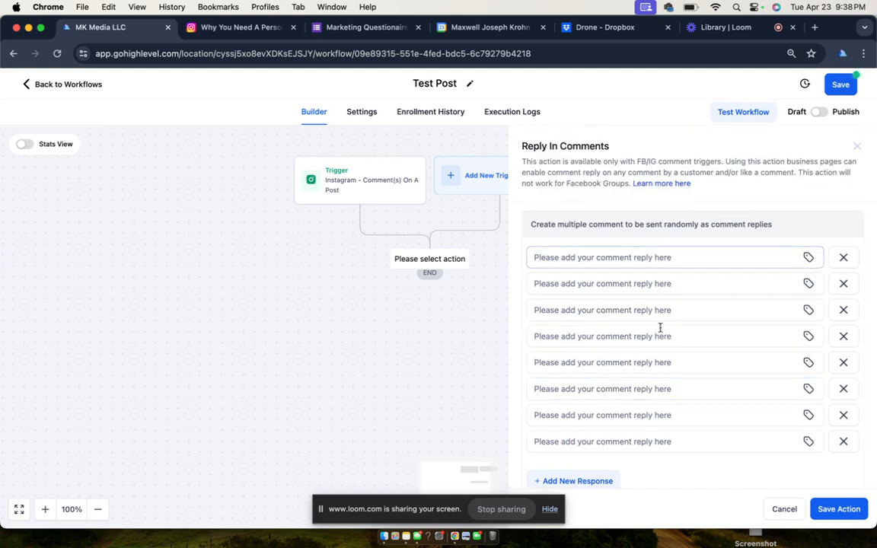
Save the Reply In Comments action, switch the workflow from Draft to Publish, and save the workflow.
{"action": "left_click", "coordinate": [745, 31]}
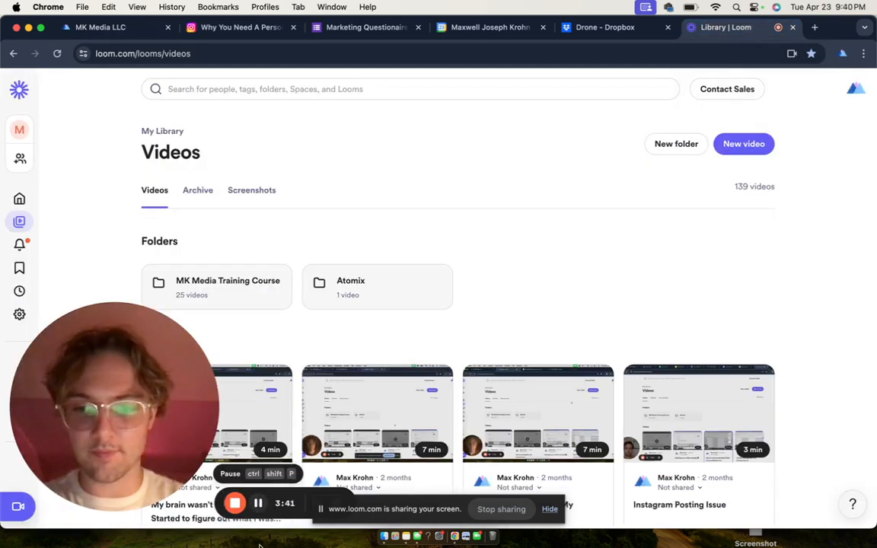
{"action": "left_click", "coordinate": [119, 28]}
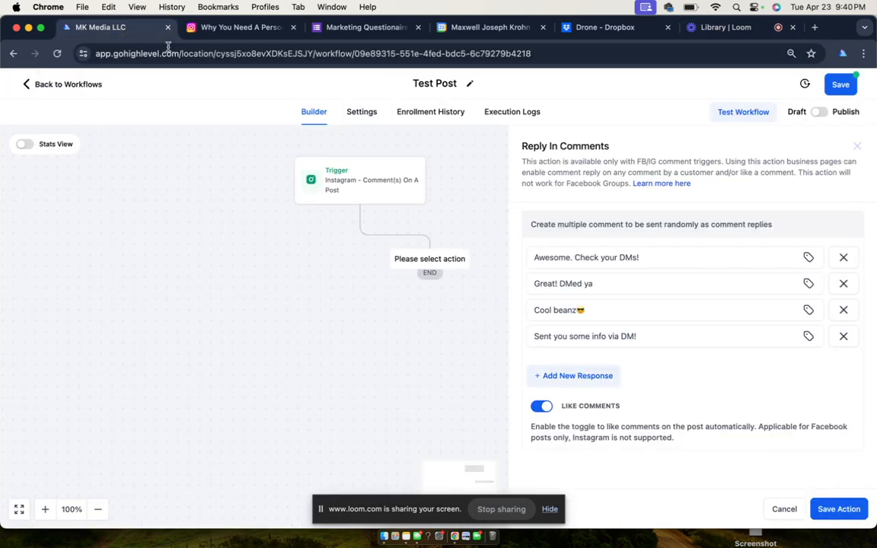
{"action": "left_click", "coordinate": [840, 509]}
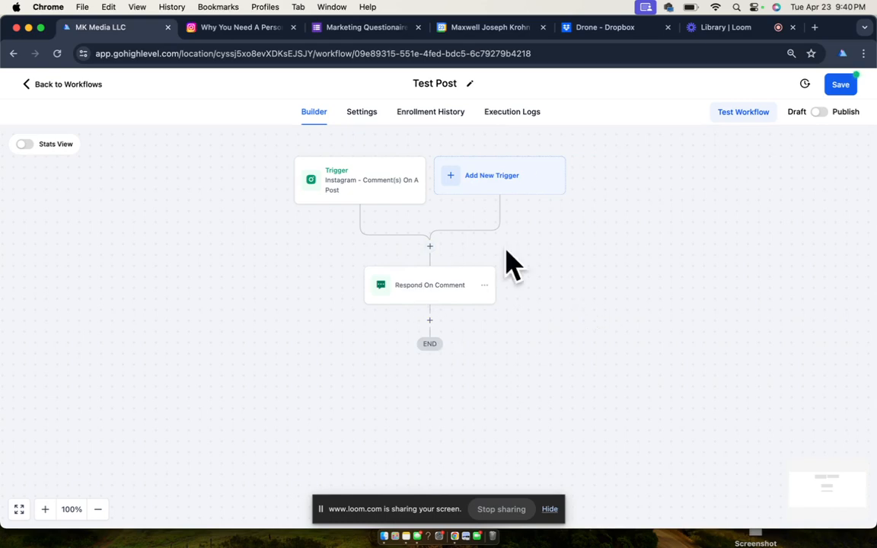
{"action": "left_click", "coordinate": [819, 111]}
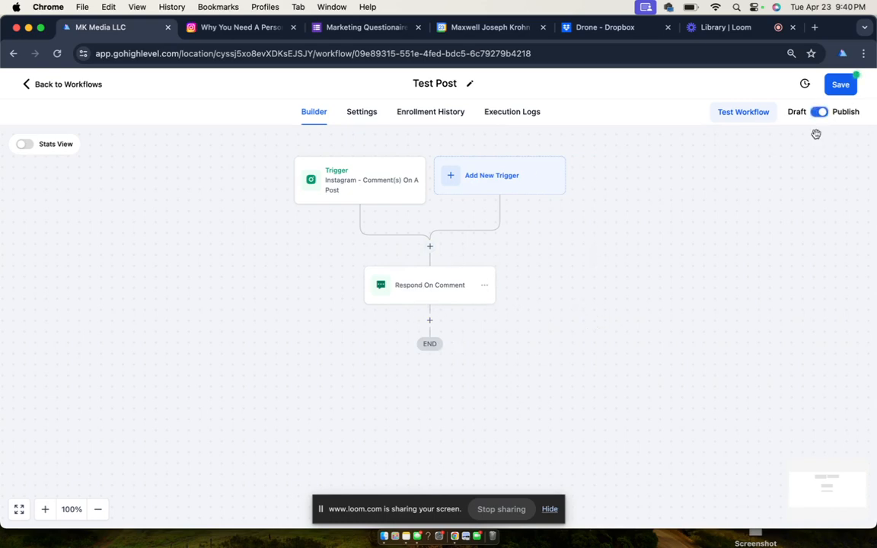
{"action": "left_click", "coordinate": [839, 89]}
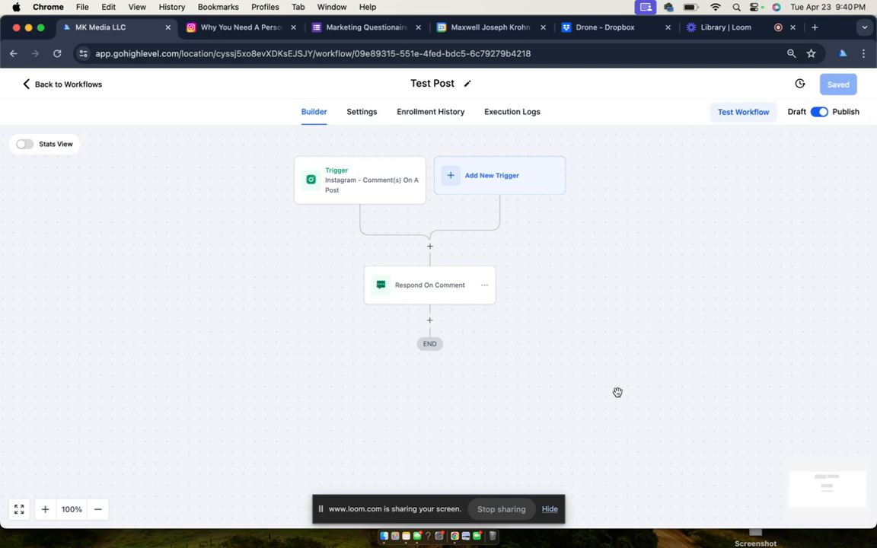
Add an Instagram DM action after the comment reply with the message "Here's some info on website building", and save the workflow.
{"action": "left_click", "coordinate": [429, 319]}
{"action": "scroll", "coordinate": [767, 399], "scroll_direction": "down", "scroll_amount": 10}
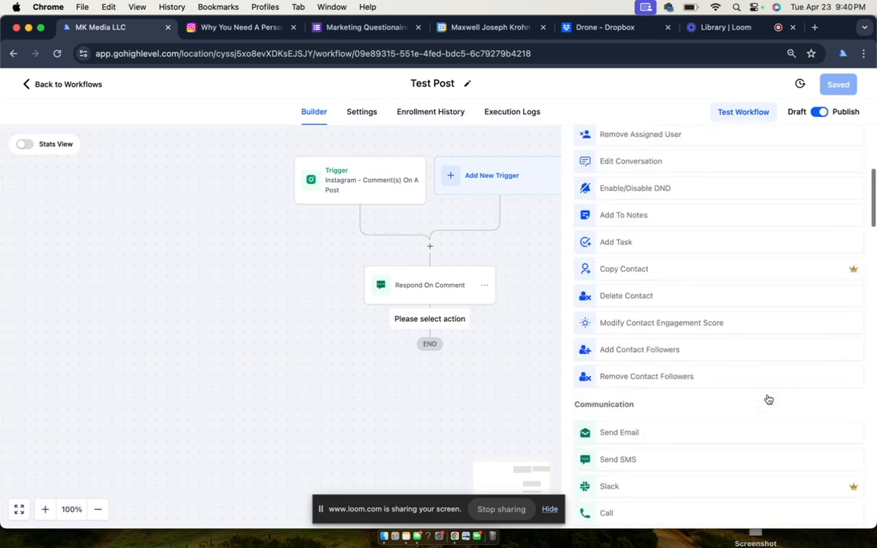
{"action": "scroll", "coordinate": [768, 399], "scroll_direction": "down", "scroll_amount": 1}
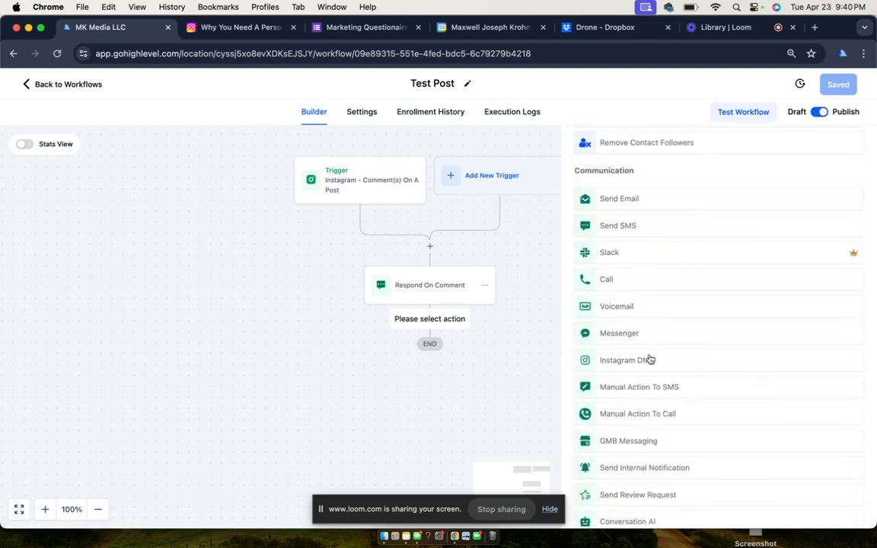
{"action": "left_click", "coordinate": [626, 360]}
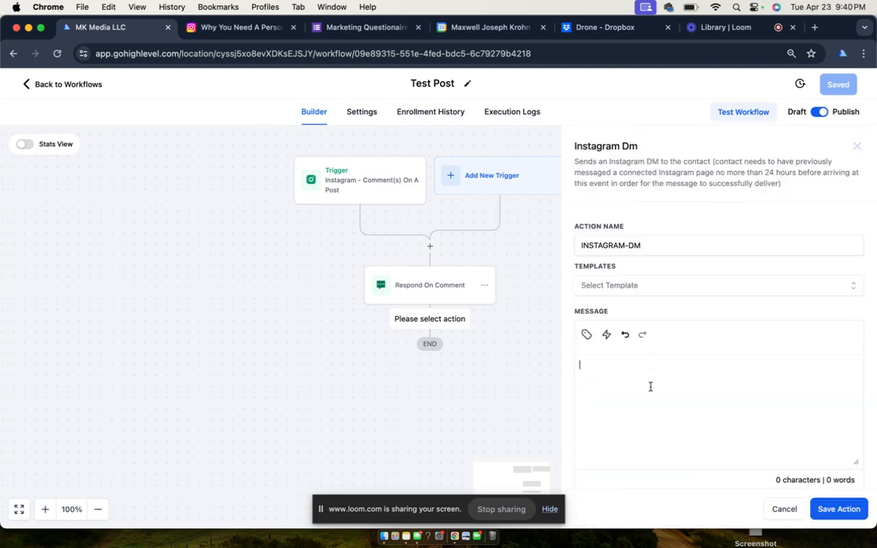
{"action": "type", "text": "Here's some info on website"}
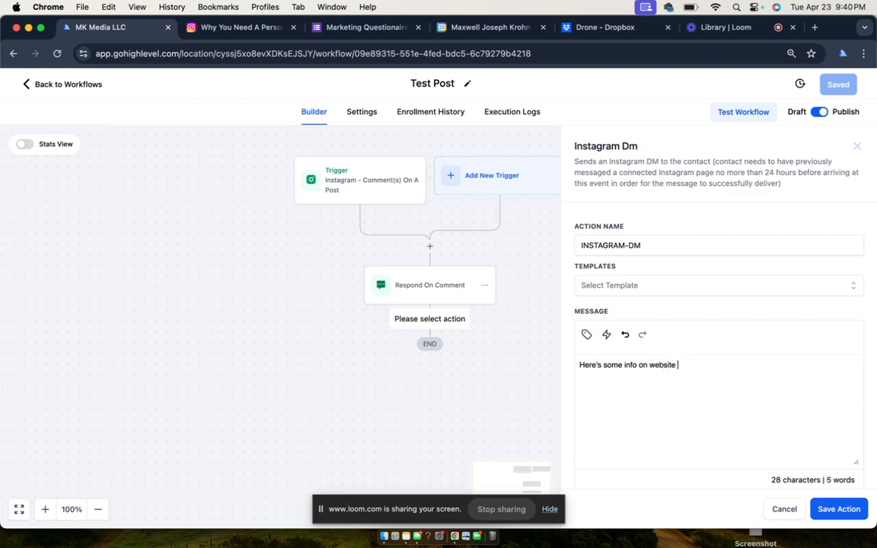
{"action": "type", "text": " building"}
{"action": "left_click", "coordinate": [840, 509]}
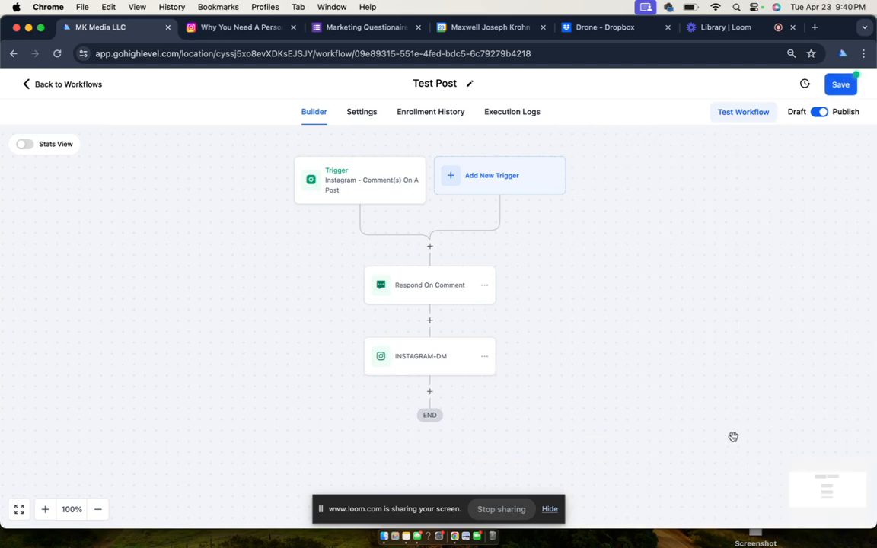
{"action": "left_click", "coordinate": [842, 93]}
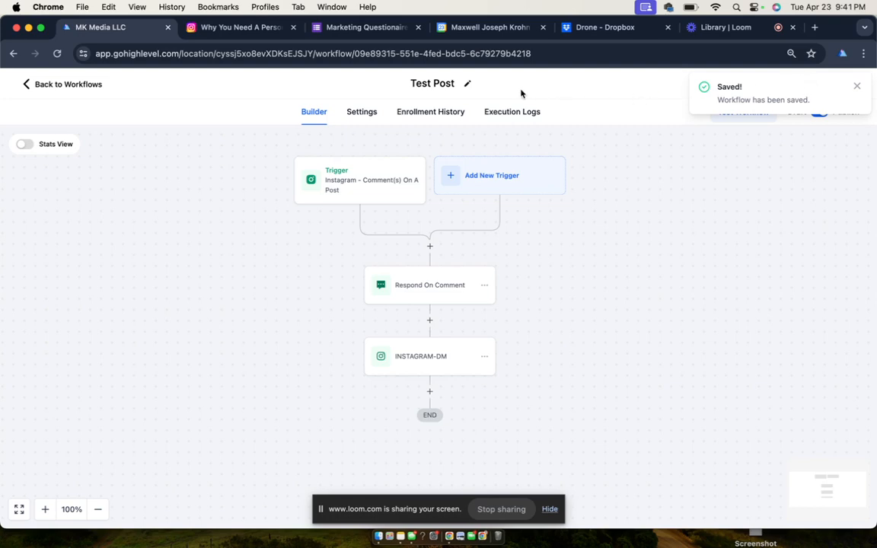
{"action": "left_click", "coordinate": [727, 27]}
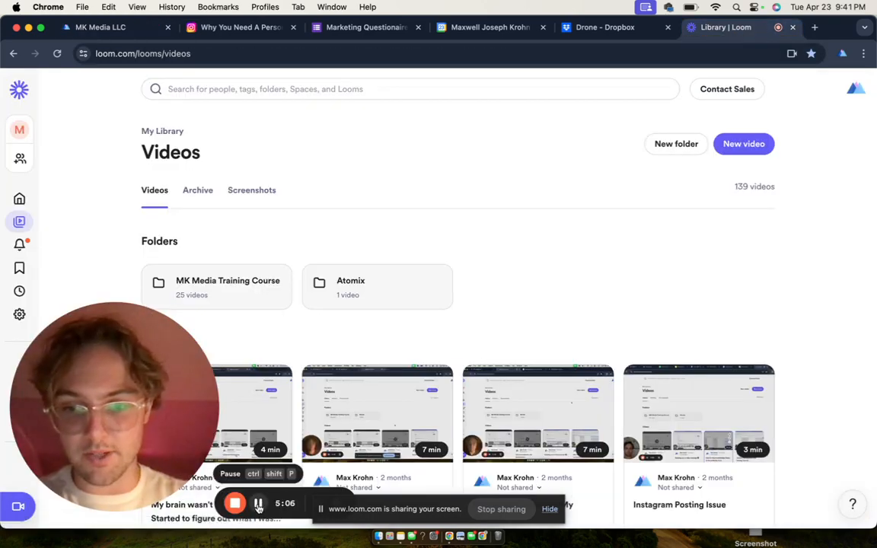
{"action": "left_click", "coordinate": [258, 503]}
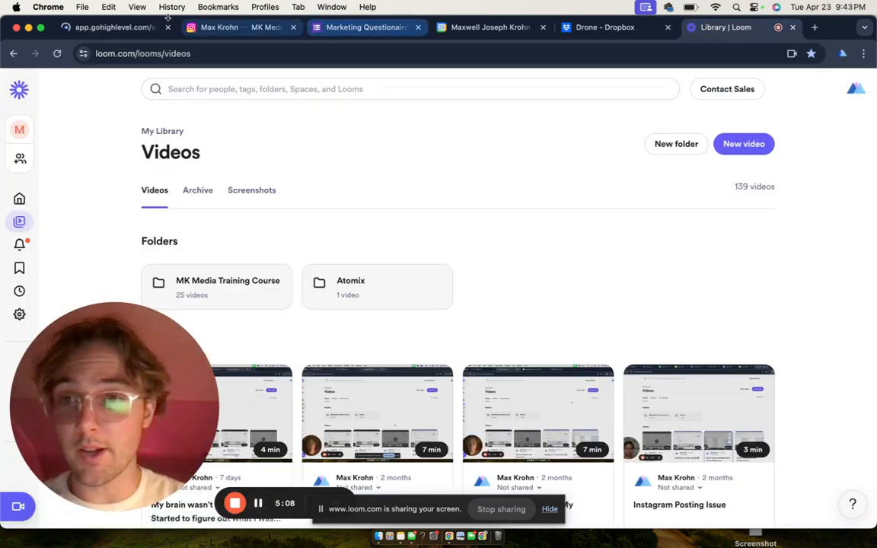
{"action": "left_click", "coordinate": [137, 27]}
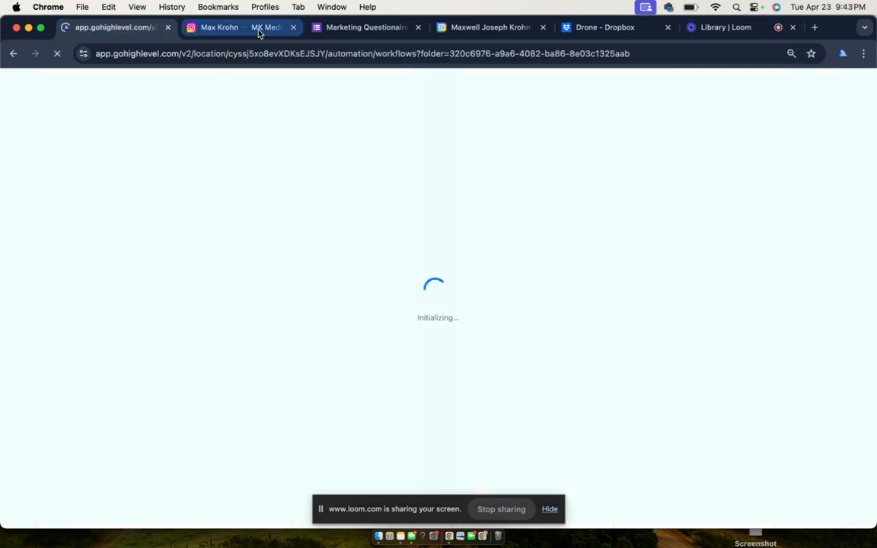
{"action": "left_click", "coordinate": [232, 26]}
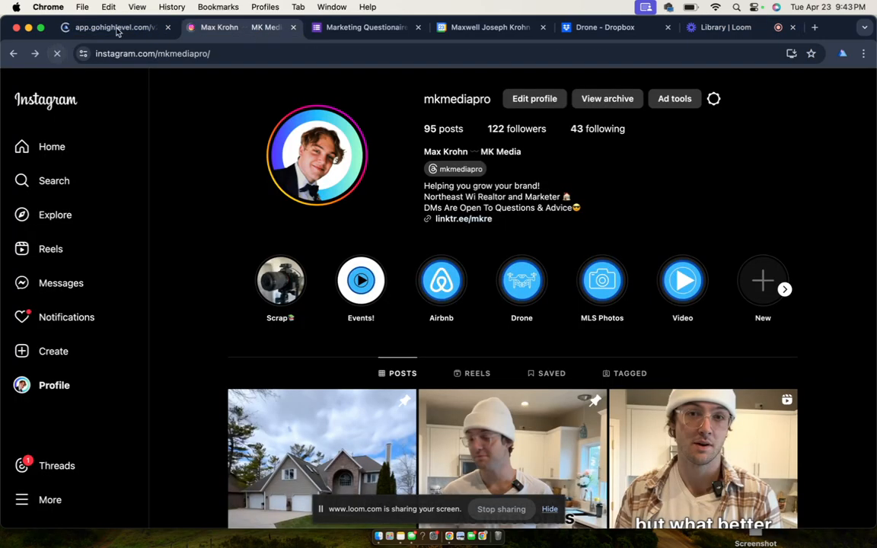
Reopen the Test Post workflow from the workflow list and review its enrollment history and execution logs.
{"action": "left_click", "coordinate": [121, 28]}
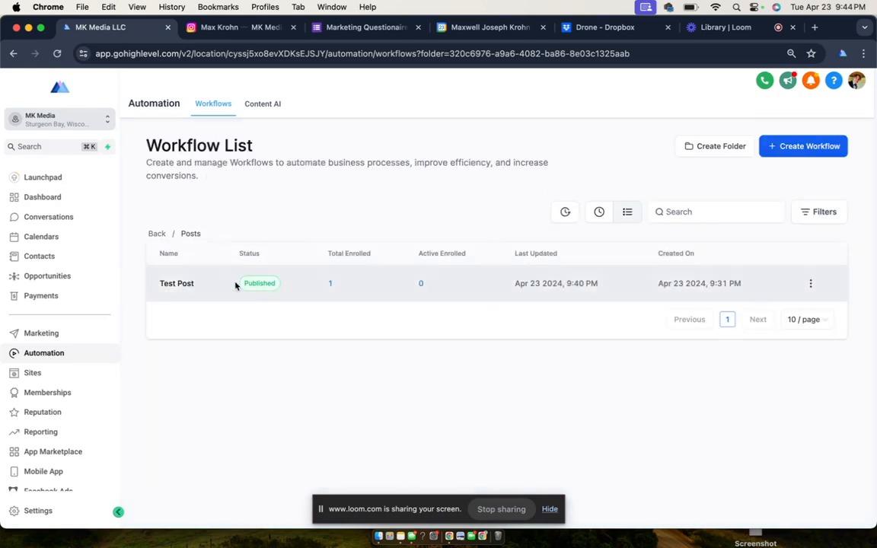
{"action": "left_click", "coordinate": [173, 286]}
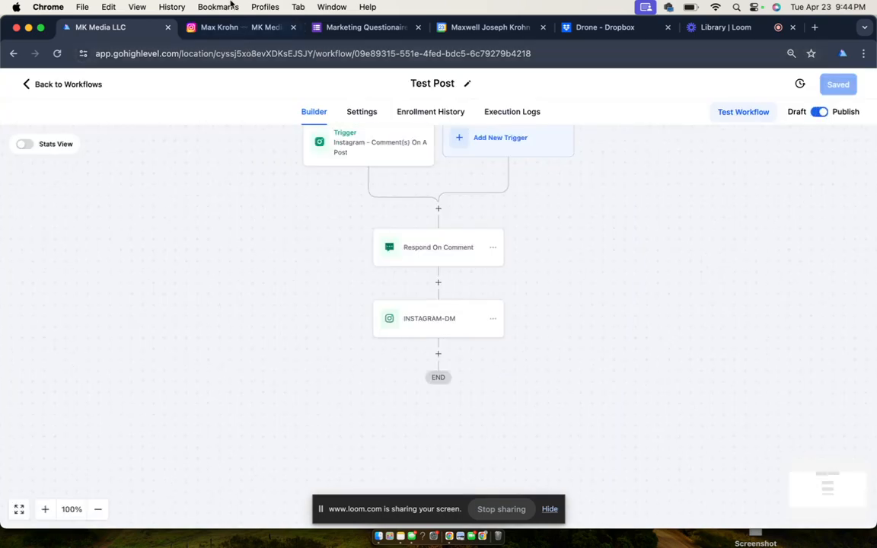
{"action": "scroll", "coordinate": [498, 298], "scroll_direction": "up", "scroll_amount": 1}
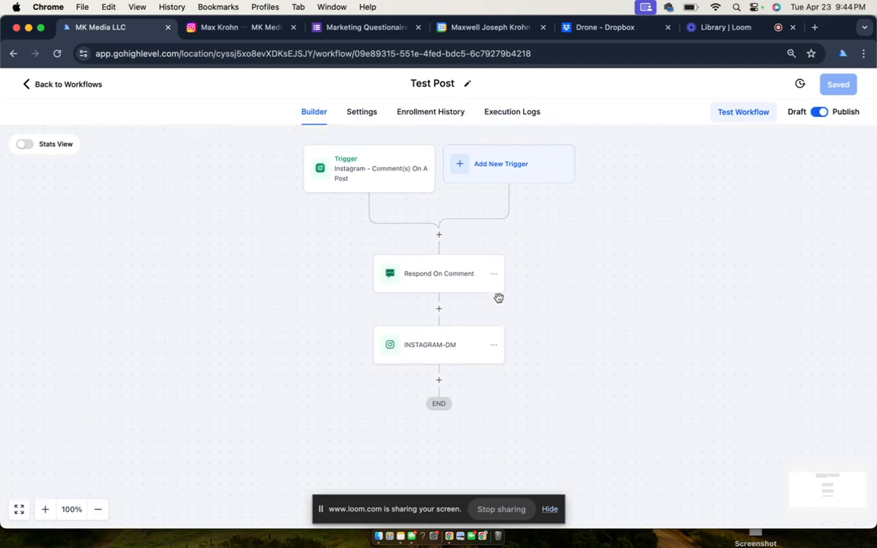
{"action": "left_click", "coordinate": [432, 114]}
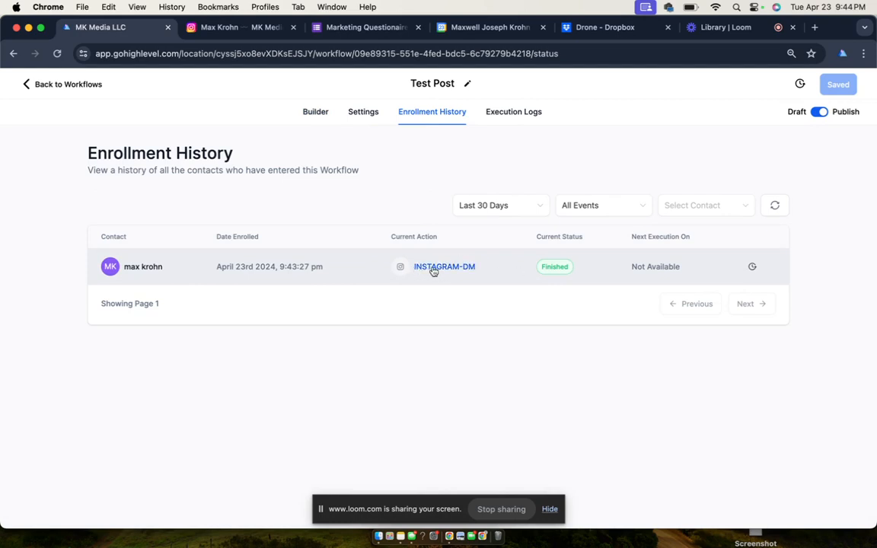
{"action": "left_click", "coordinate": [522, 113]}
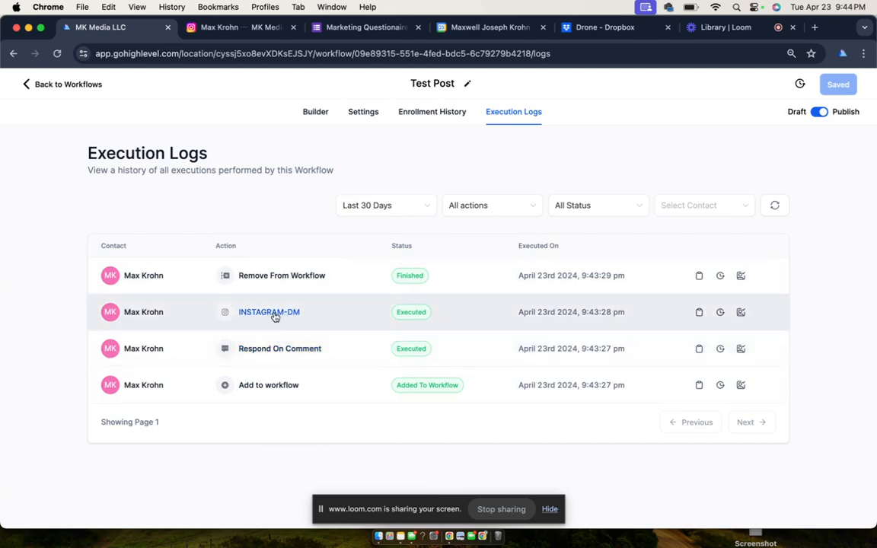
Switch to the Instagram profile, open the personal website reel, examine its caption and comments, and close it.
{"action": "left_click", "coordinate": [241, 28]}
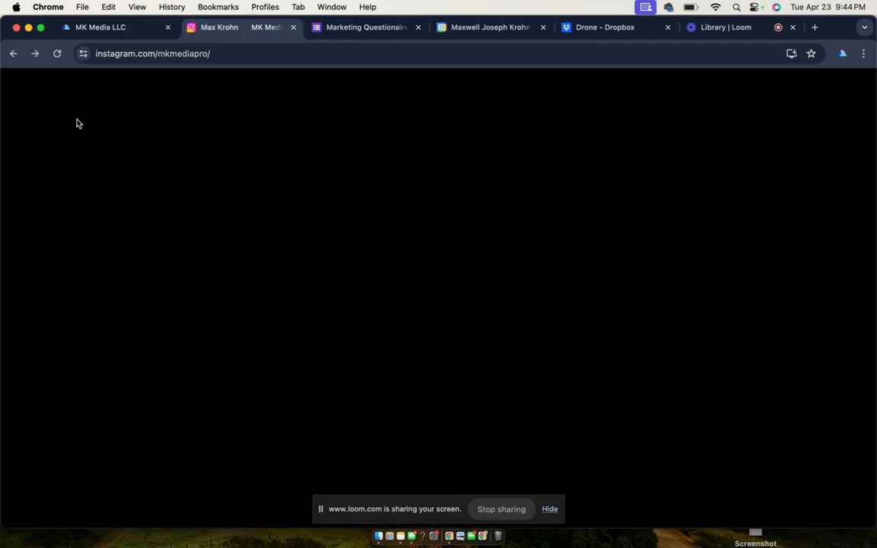
{"action": "scroll", "coordinate": [546, 327], "scroll_direction": "down", "scroll_amount": 2}
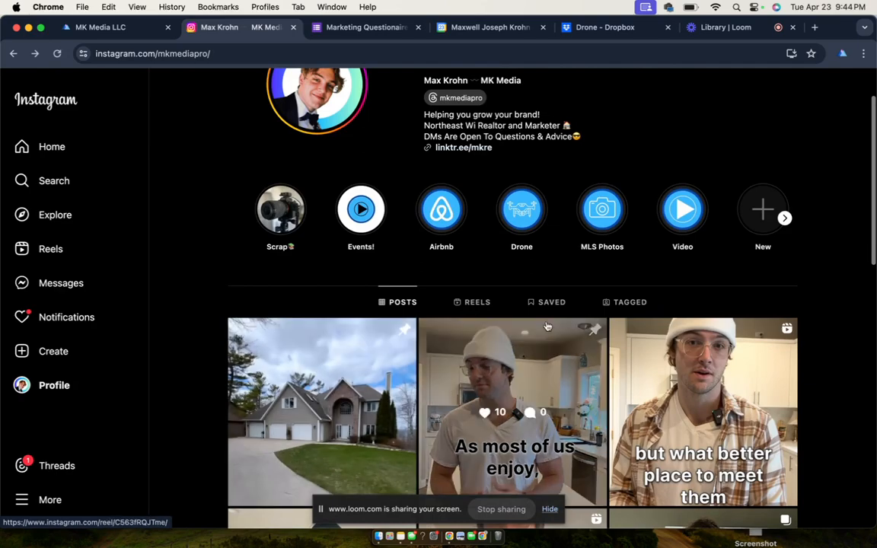
{"action": "scroll", "coordinate": [547, 326], "scroll_direction": "down", "scroll_amount": 2}
{"action": "left_click", "coordinate": [716, 387]}
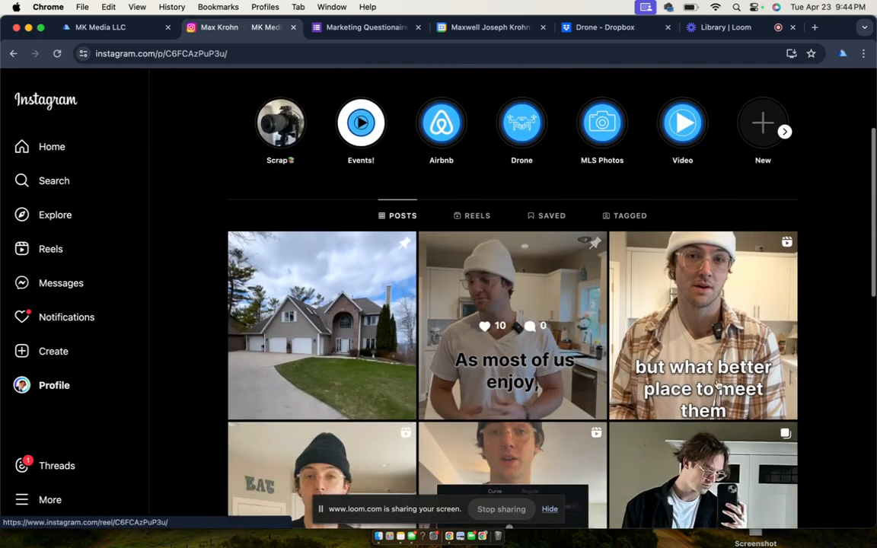
{"action": "scroll", "coordinate": [548, 289], "scroll_direction": "down", "scroll_amount": 4}
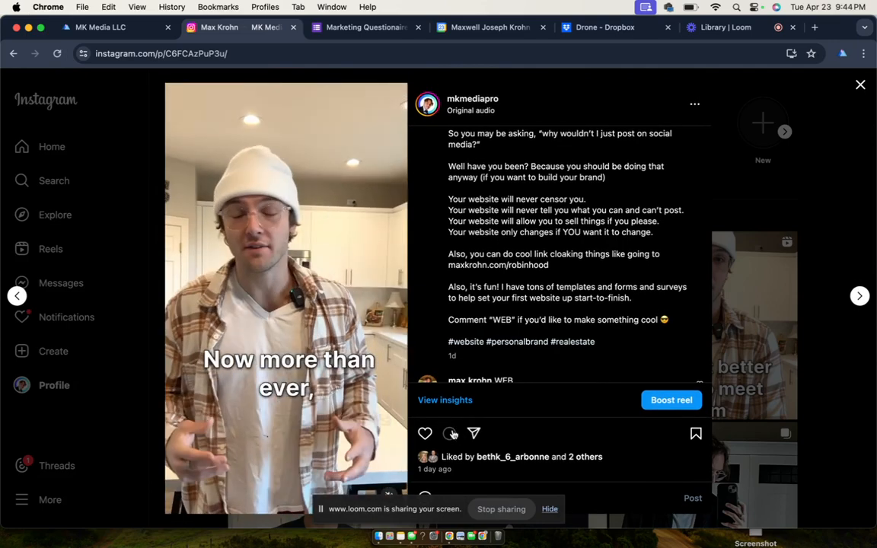
{"action": "left_click", "coordinate": [750, 304]}
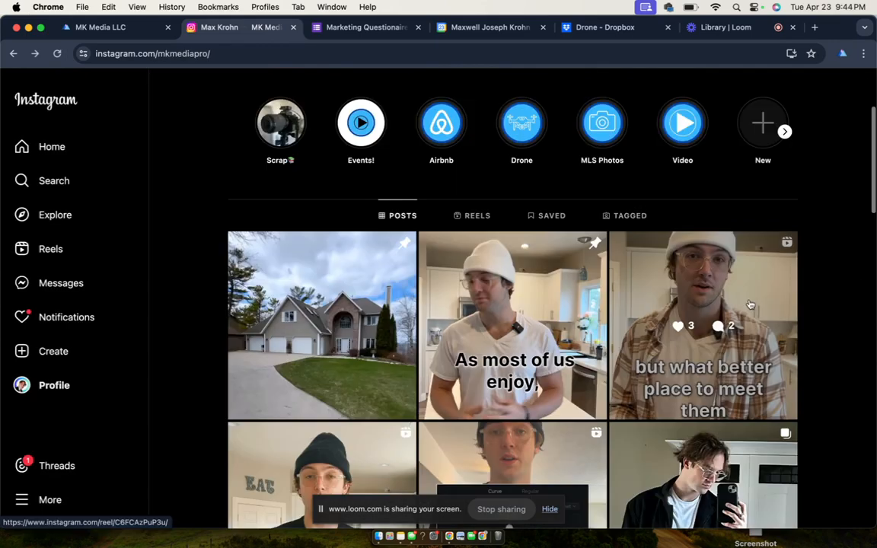
Show the profile's reels, open the personal website reel to examine its caption and comments, and close it.
{"action": "left_click", "coordinate": [472, 216]}
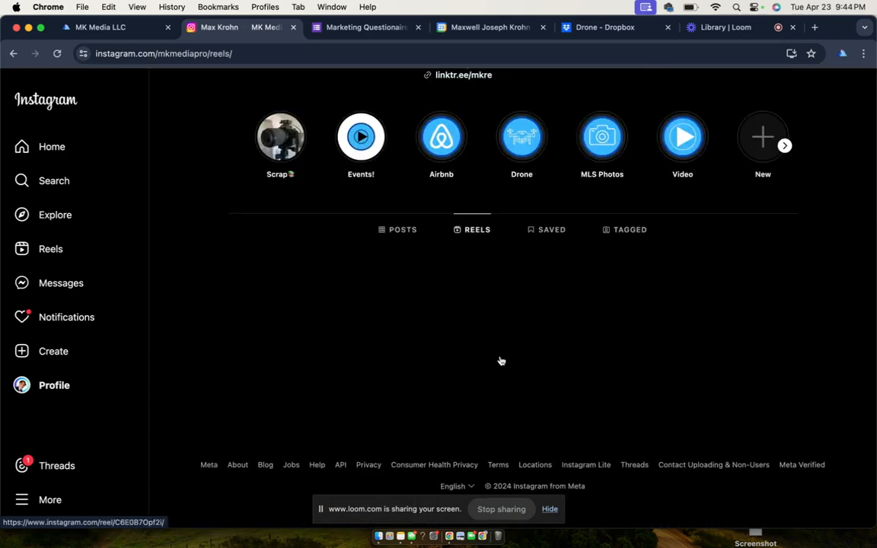
{"action": "scroll", "coordinate": [501, 361], "scroll_direction": "down", "scroll_amount": 3}
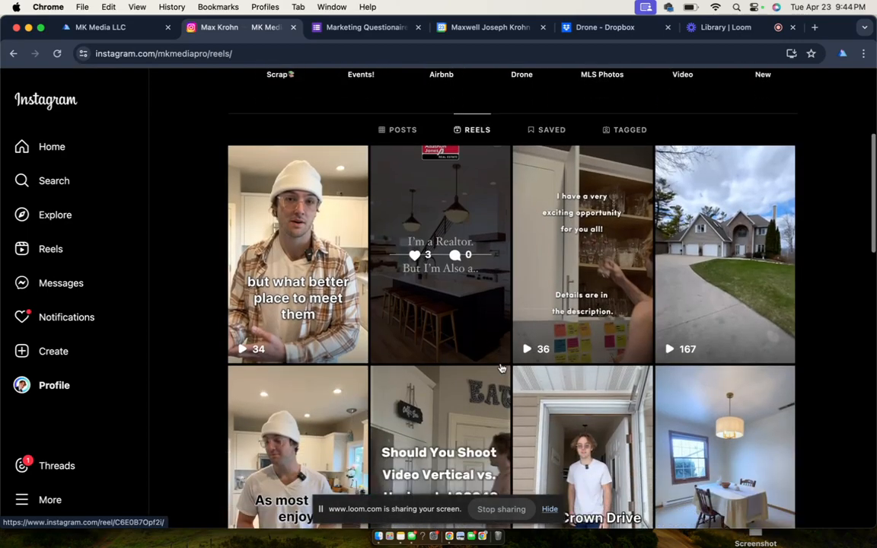
{"action": "left_click", "coordinate": [283, 280]}
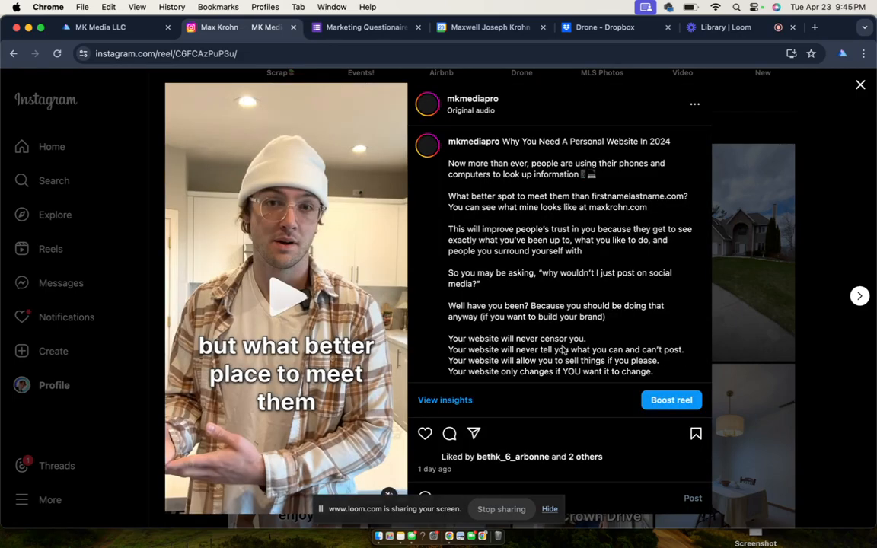
{"action": "scroll", "coordinate": [563, 349], "scroll_direction": "down", "scroll_amount": 5}
{"action": "key", "text": "Escape"}
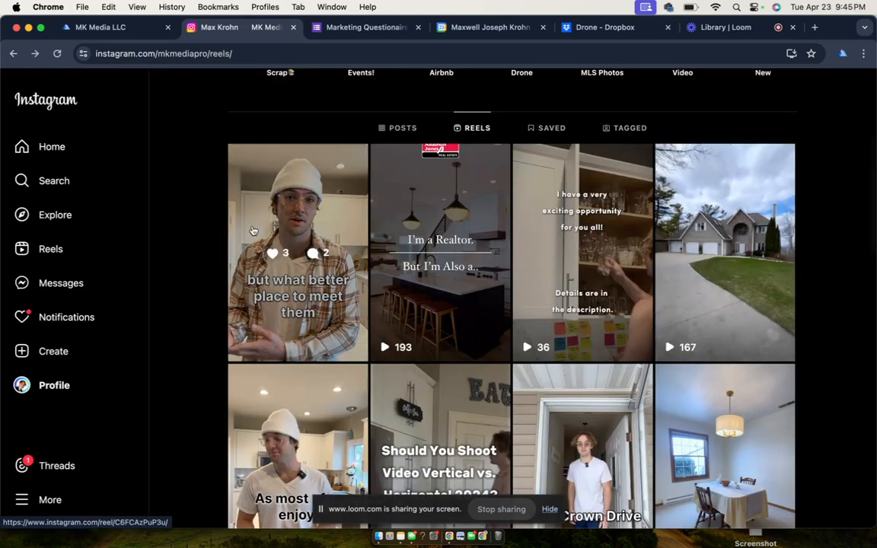
{"action": "left_click", "coordinate": [322, 261]}
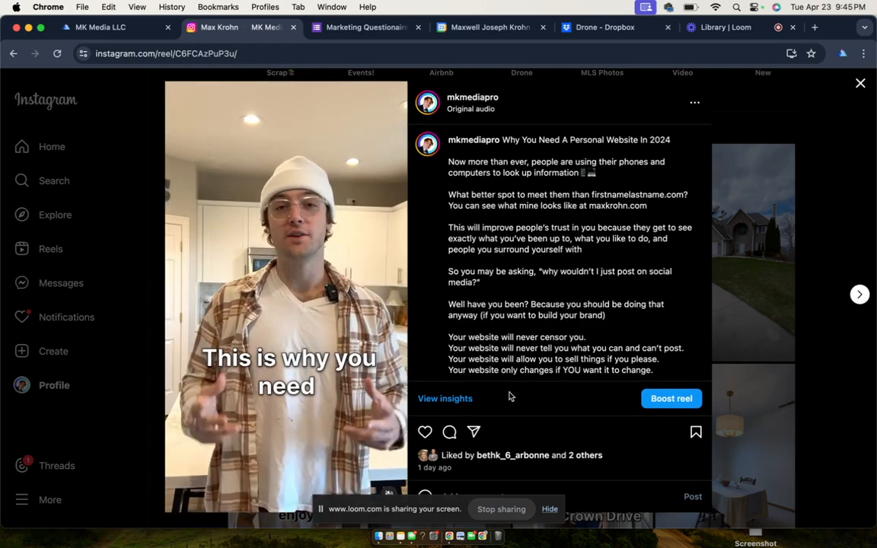
{"action": "key", "text": "Escape"}
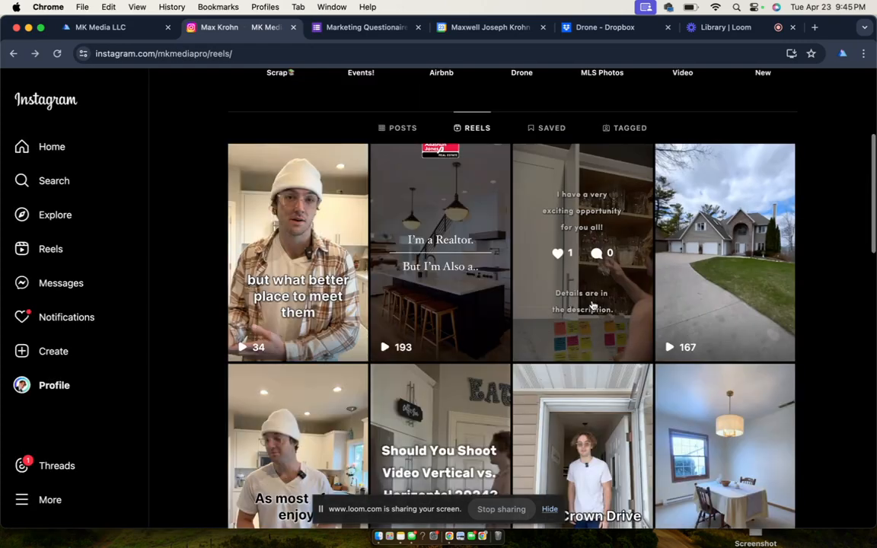
Open the Instagram inbox and check the commenter's conversation for the automated website building message.
{"action": "left_click", "coordinate": [75, 286]}
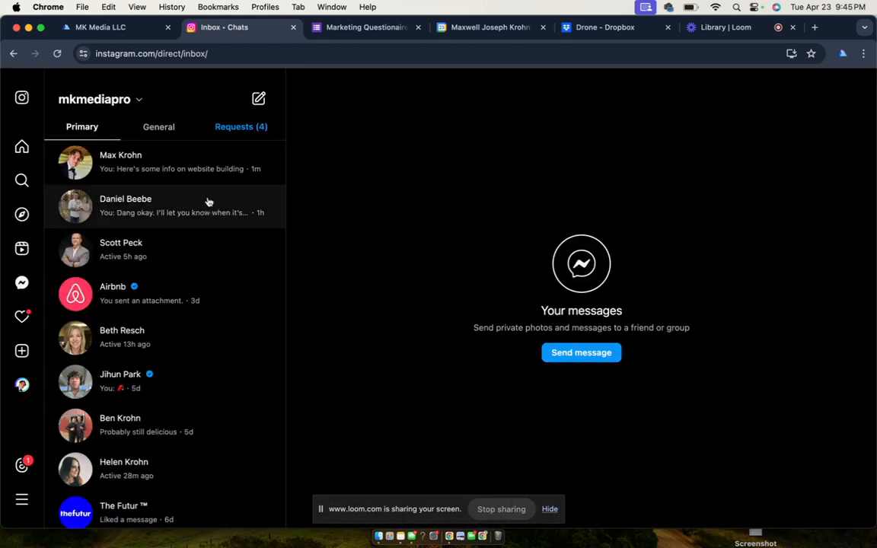
{"action": "left_click", "coordinate": [219, 169]}
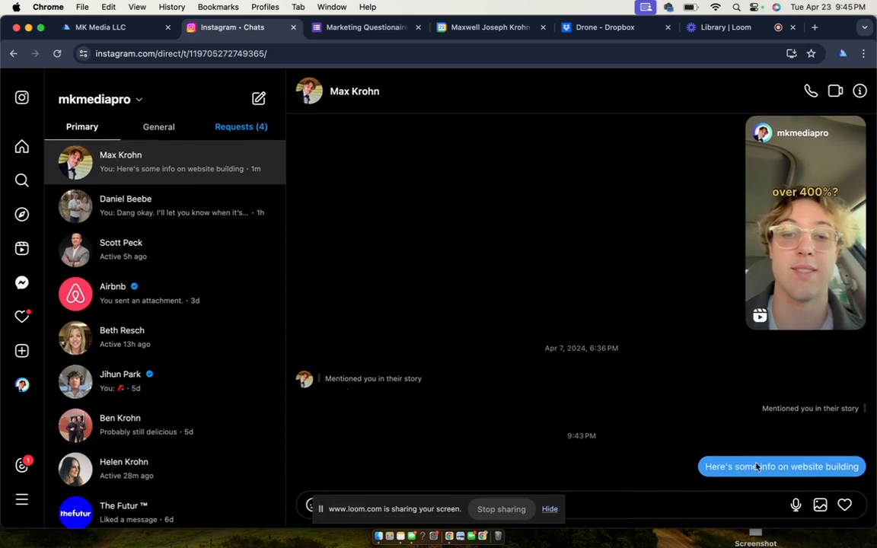
{"action": "mouse_move", "coordinate": [762, 469]}
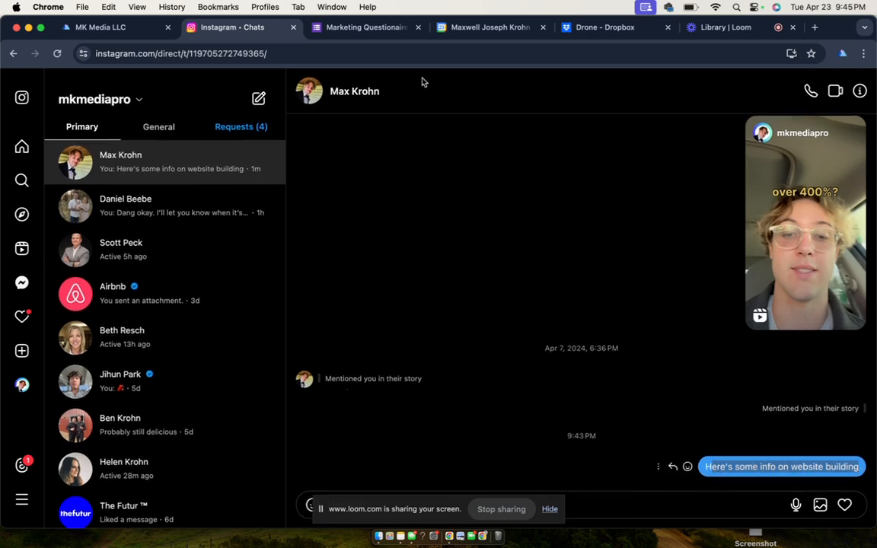
Switch to the Test Post workflow builder, open the Instagram DM action, and compare its message with the one in the Instagram conversation.
{"action": "left_click", "coordinate": [132, 25]}
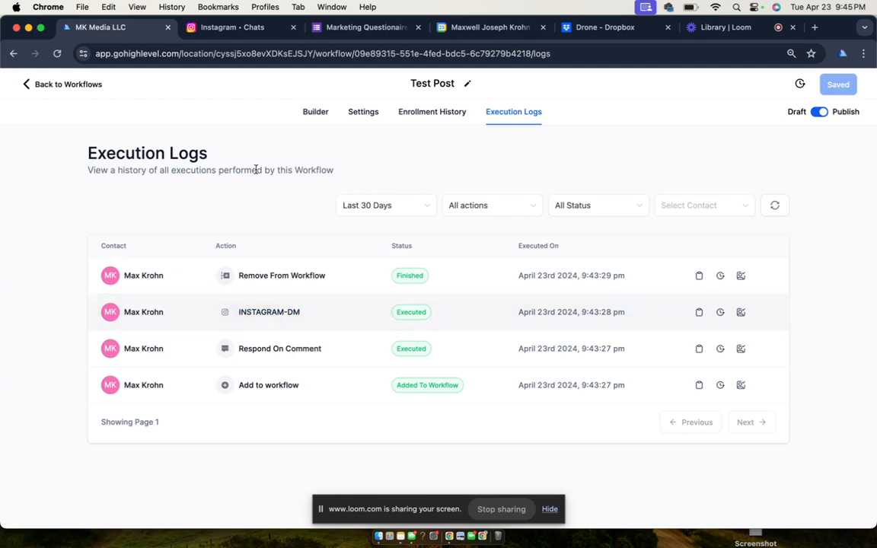
{"action": "left_click", "coordinate": [318, 116]}
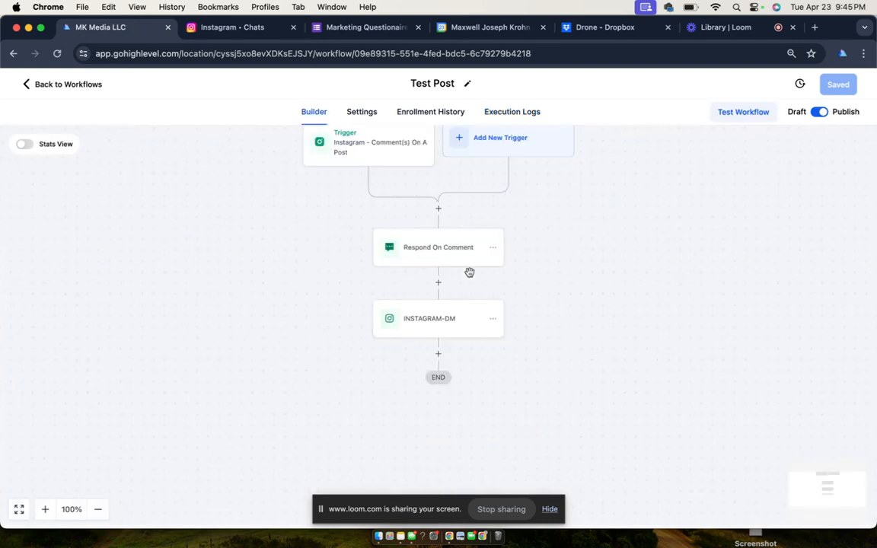
{"action": "left_click", "coordinate": [444, 328]}
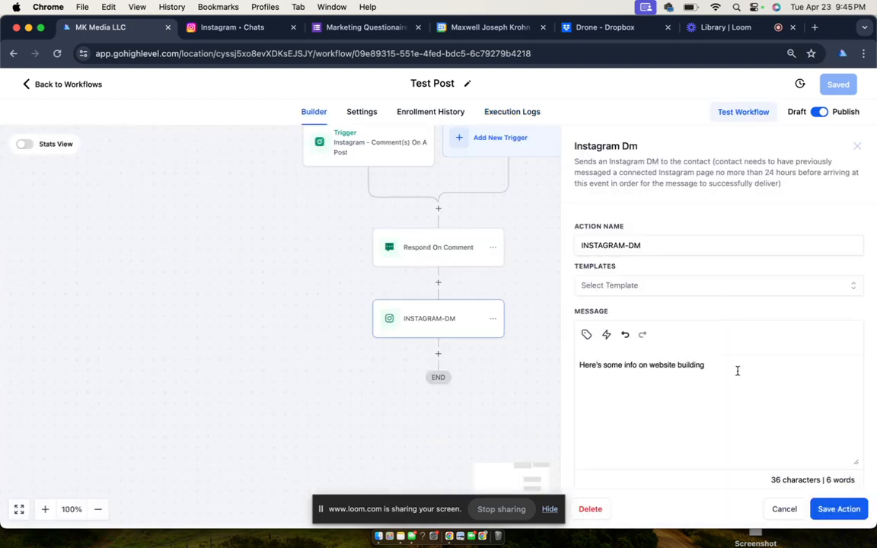
{"action": "left_click", "coordinate": [228, 28]}
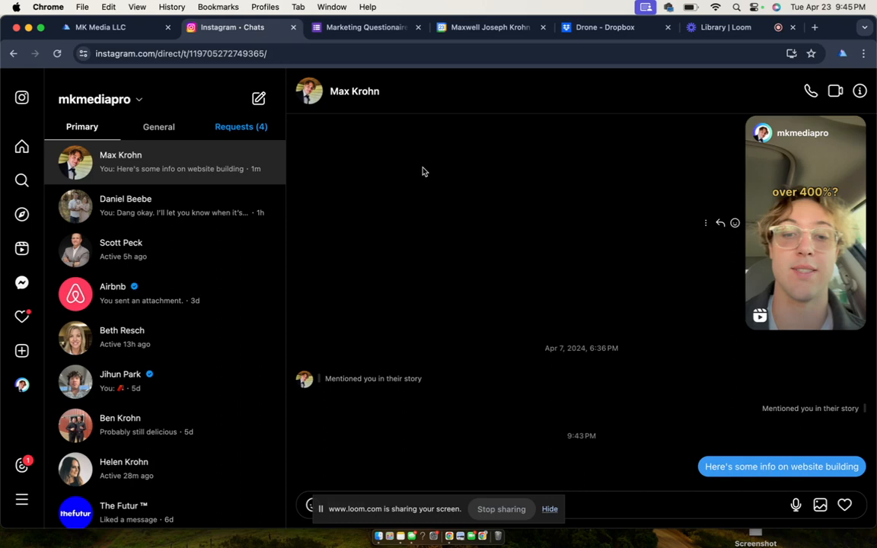
Return to the Test Post workflow and save the Instagram DM action with its existing message.
{"action": "left_click", "coordinate": [728, 30]}
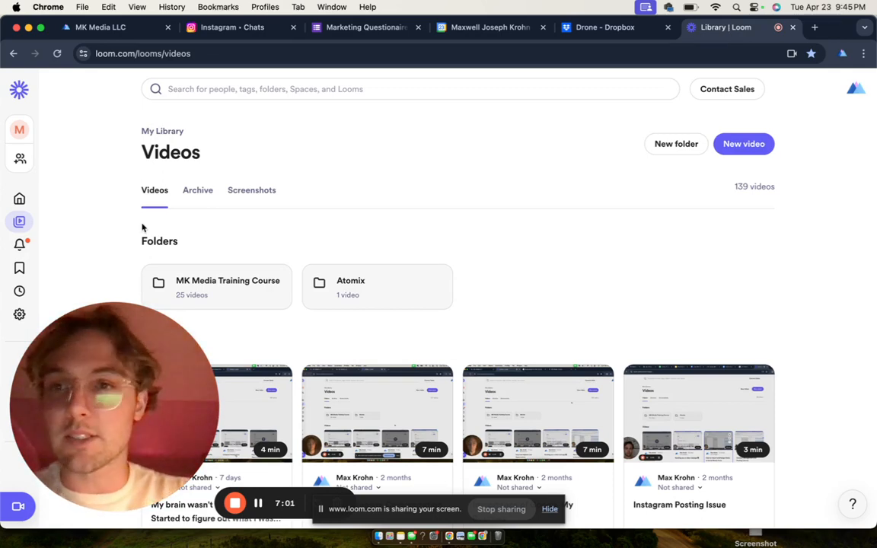
{"action": "left_click", "coordinate": [110, 37]}
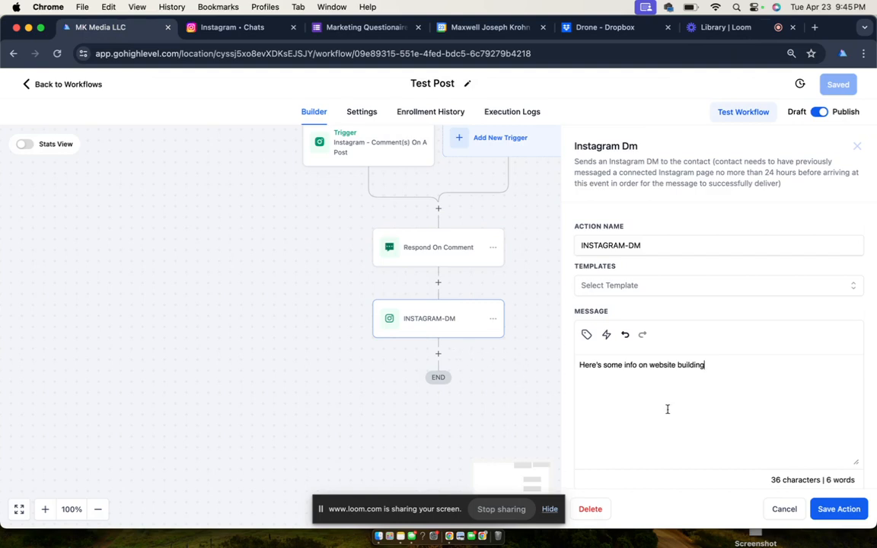
{"action": "left_click", "coordinate": [838, 509]}
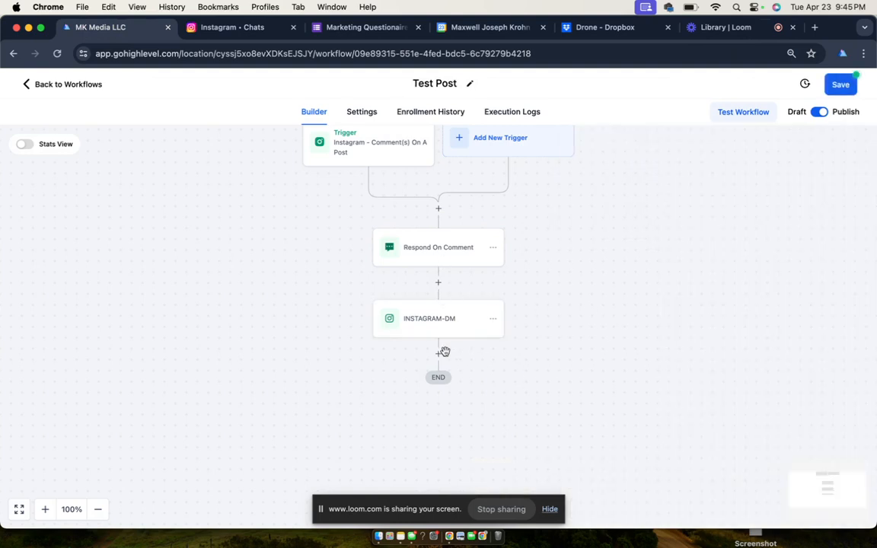
Browse the actions available for a step after the Instagram DM and close the list without adding one.
{"action": "left_click", "coordinate": [438, 354]}
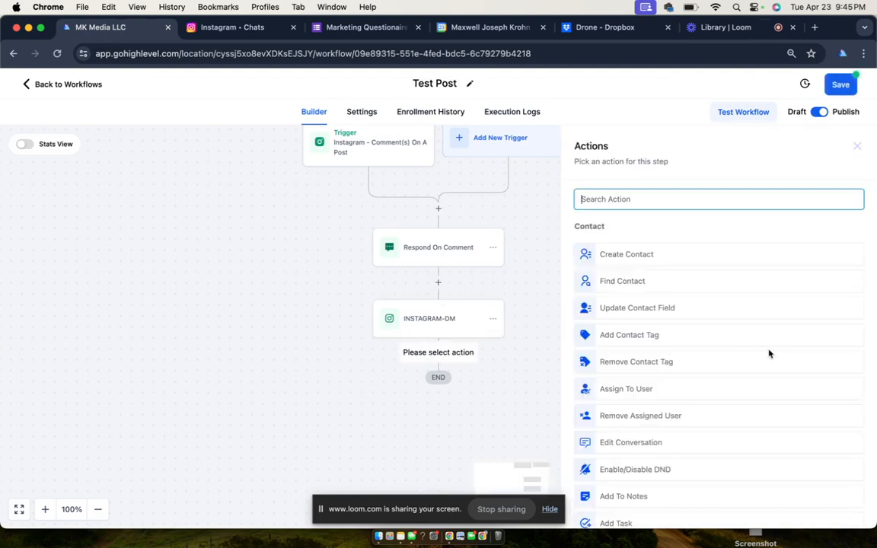
{"action": "scroll", "coordinate": [690, 303], "scroll_direction": "down", "scroll_amount": 2}
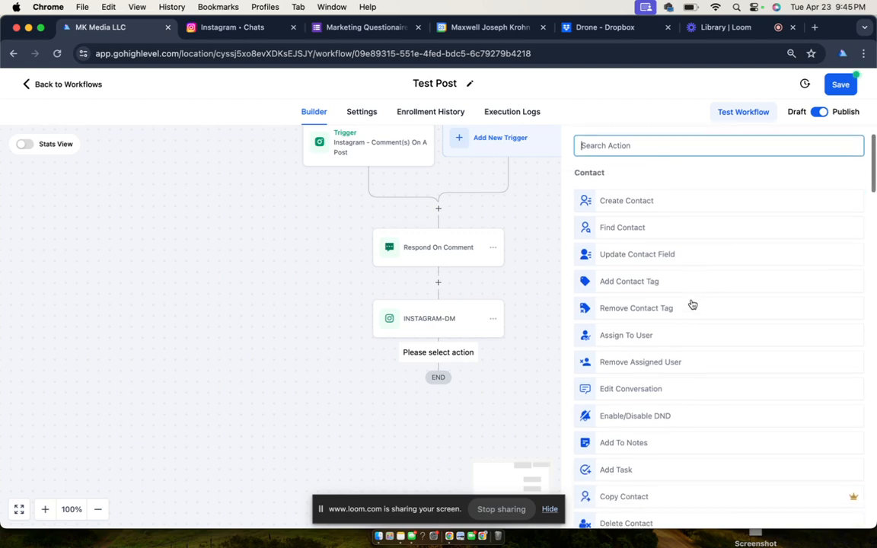
{"action": "scroll", "coordinate": [692, 305], "scroll_direction": "down", "scroll_amount": 1}
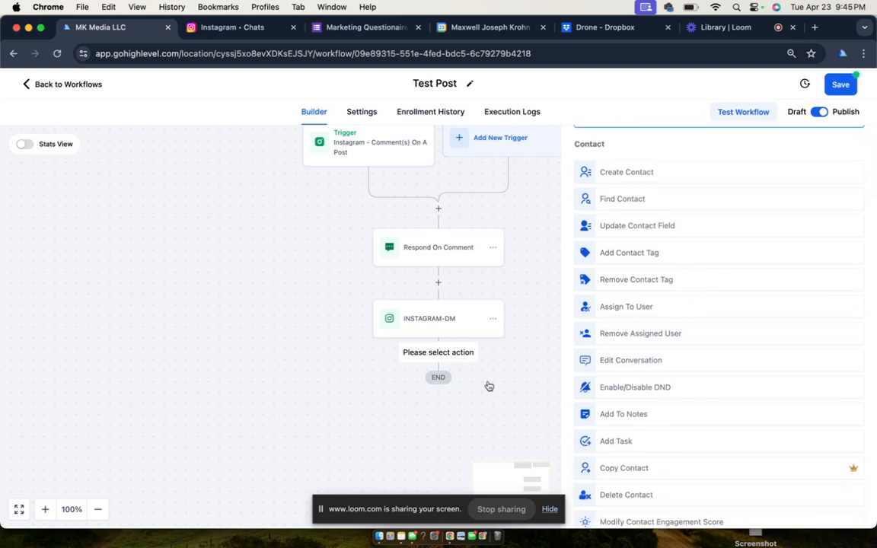
{"action": "left_click", "coordinate": [514, 393]}
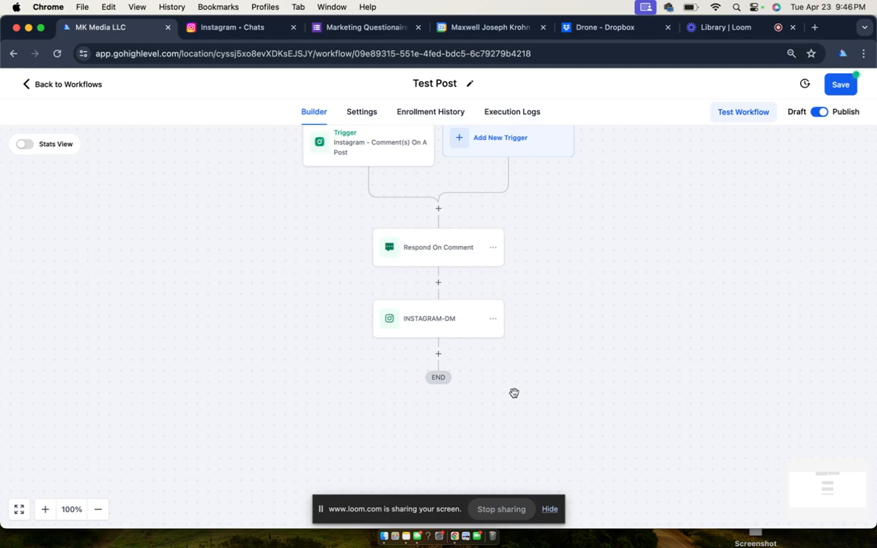
Review the Instagram comment trigger's filters, save the trigger and the workflow, and switch to the Loom video library.
{"action": "scroll", "coordinate": [514, 393], "scroll_direction": "up", "scroll_amount": 3}
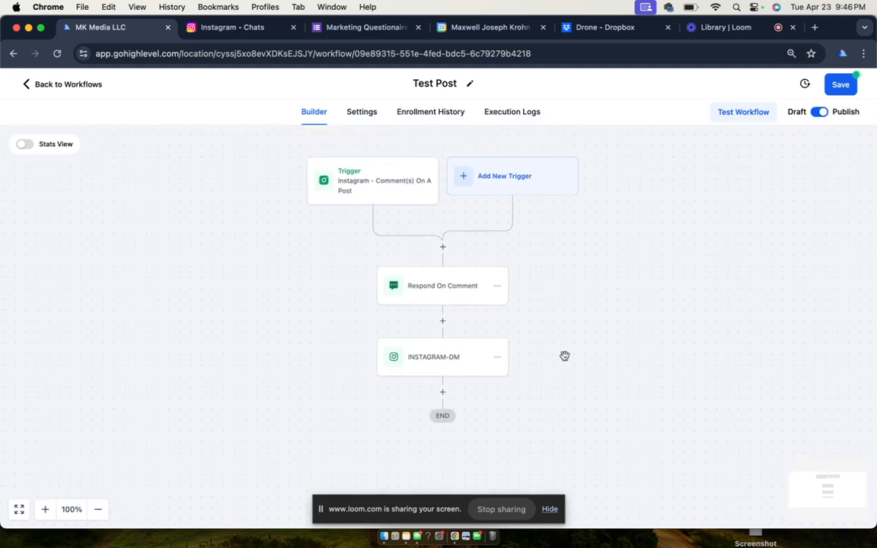
{"action": "left_click", "coordinate": [352, 163]}
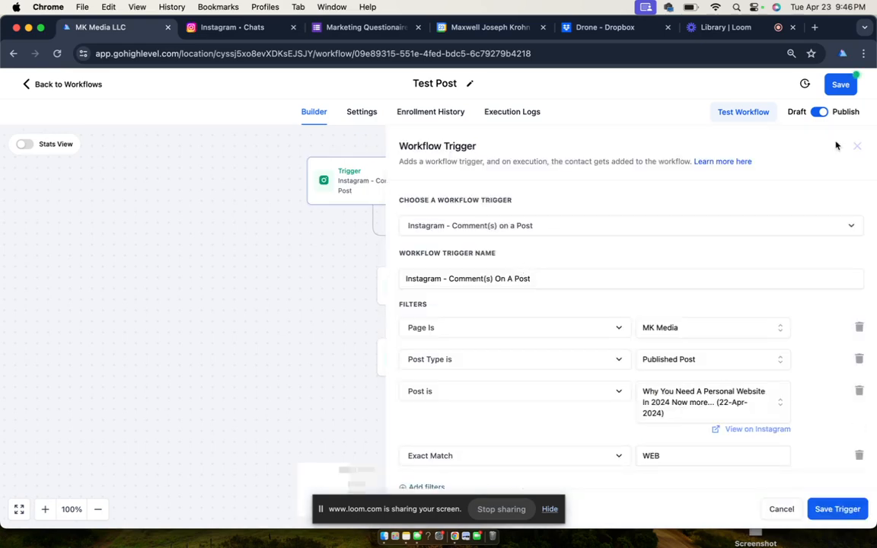
{"action": "left_click", "coordinate": [831, 508]}
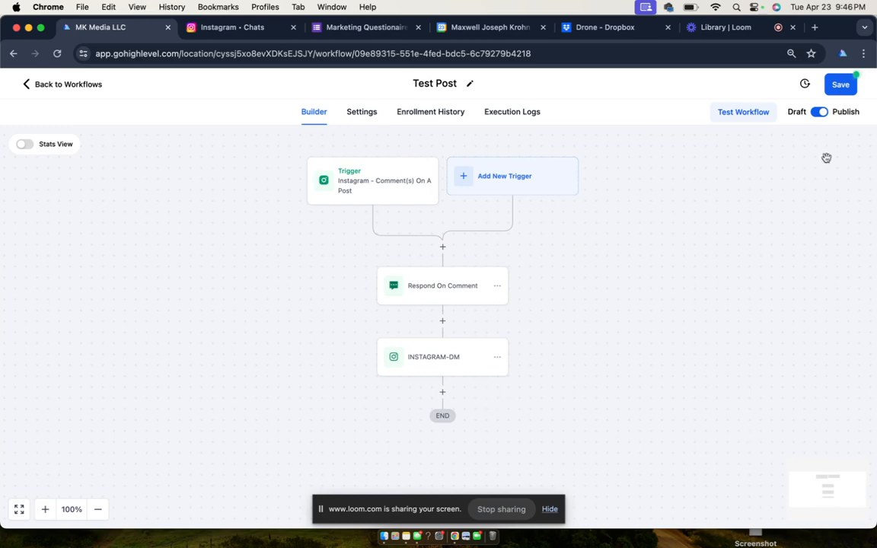
{"action": "left_click", "coordinate": [842, 86]}
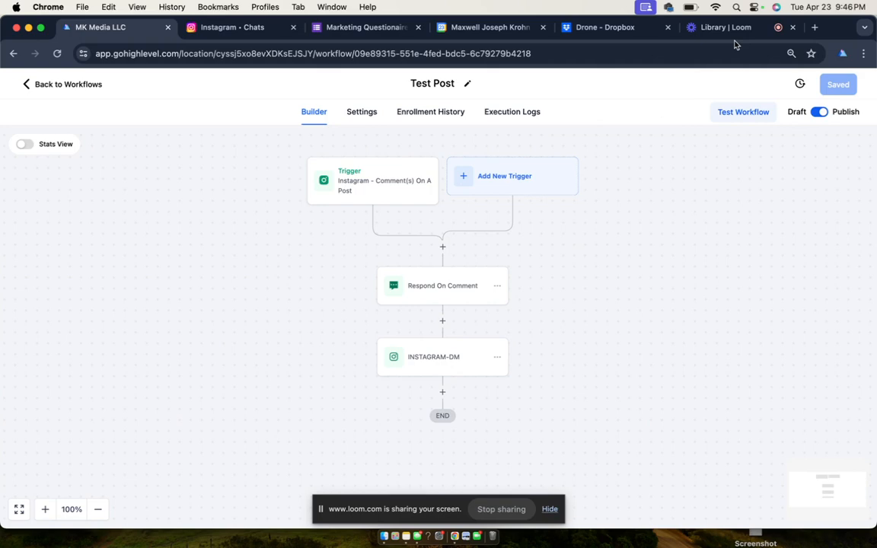
{"action": "left_click", "coordinate": [747, 32]}
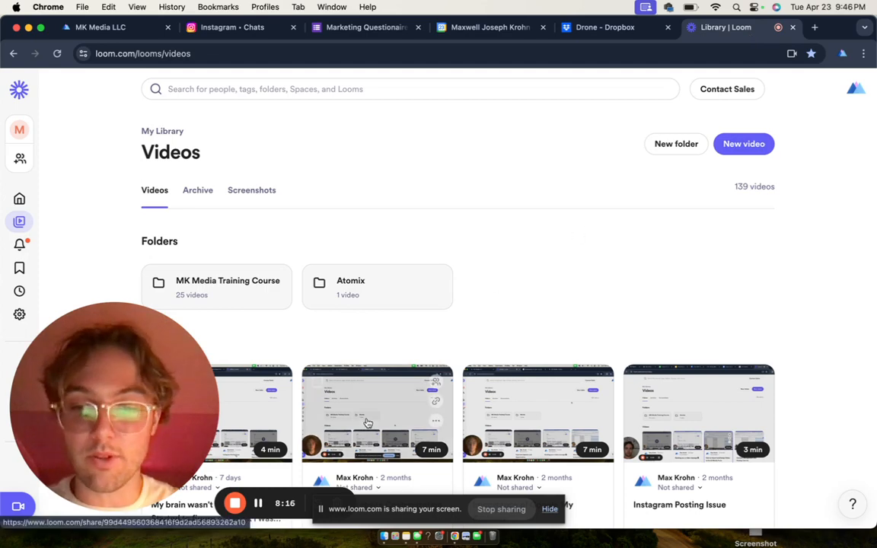